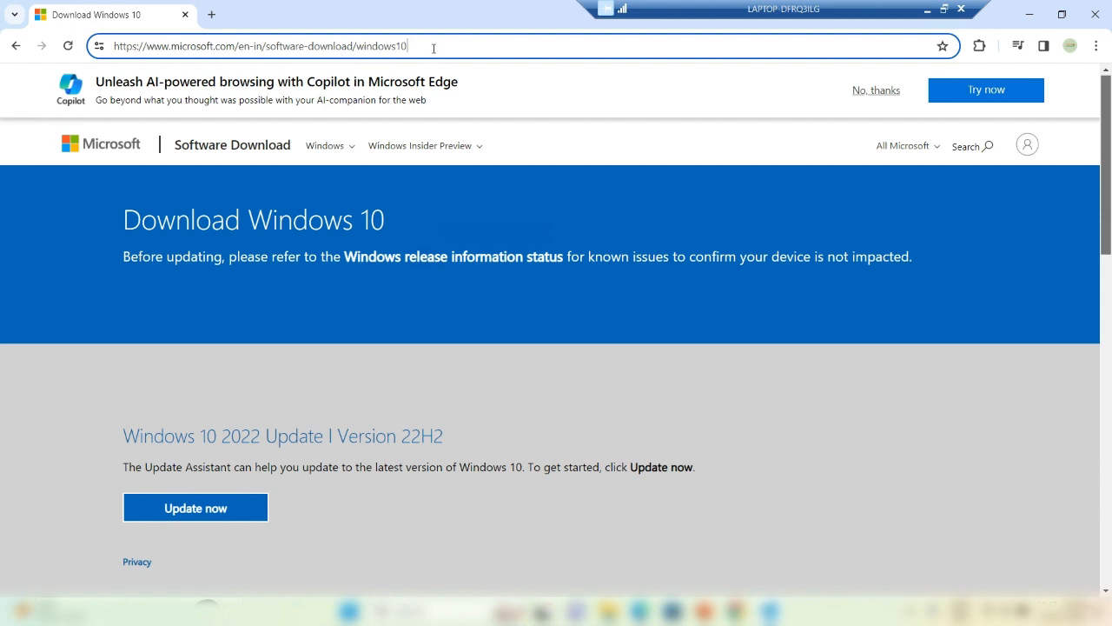
Step: Load the Windows 10 software download page and download the media creation tool
key(Return)
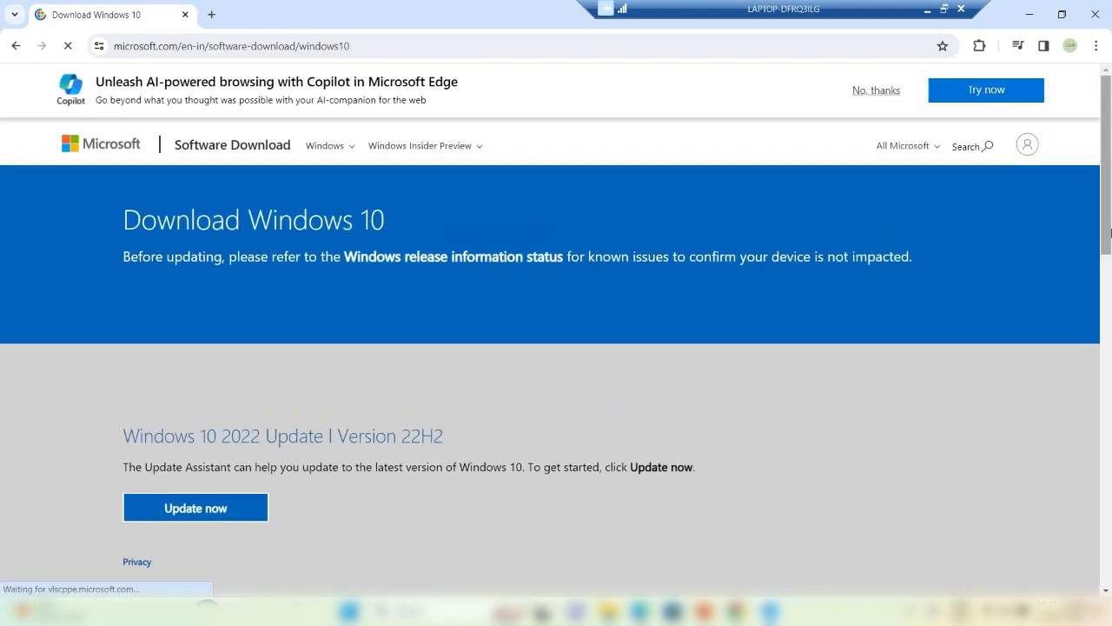
drag(1108, 185, 1100, 283)
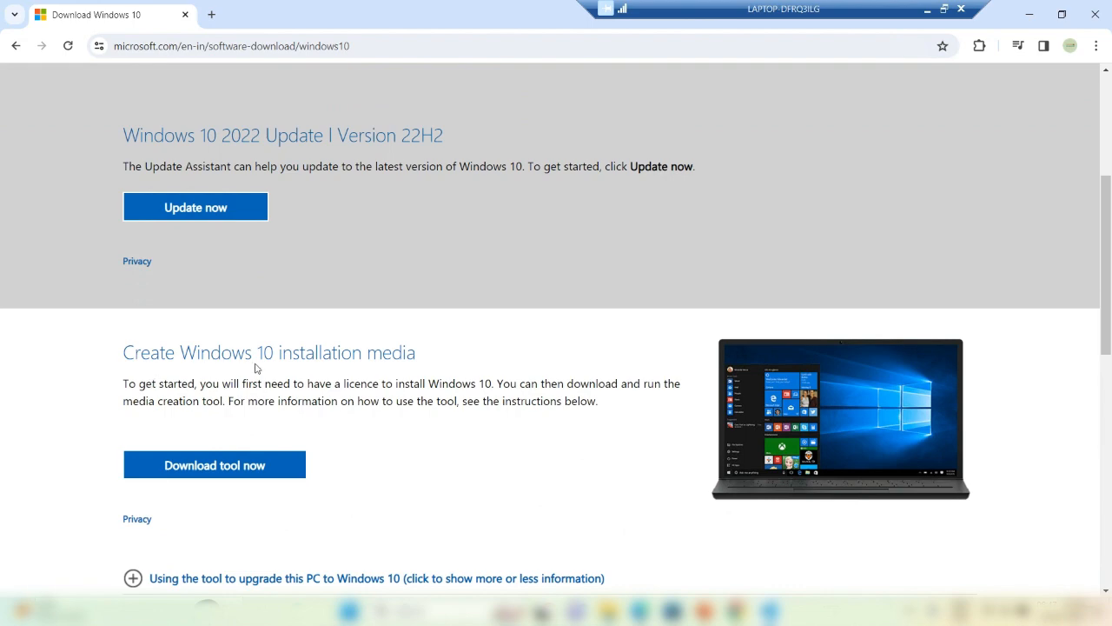
drag(1108, 276, 1101, 364)
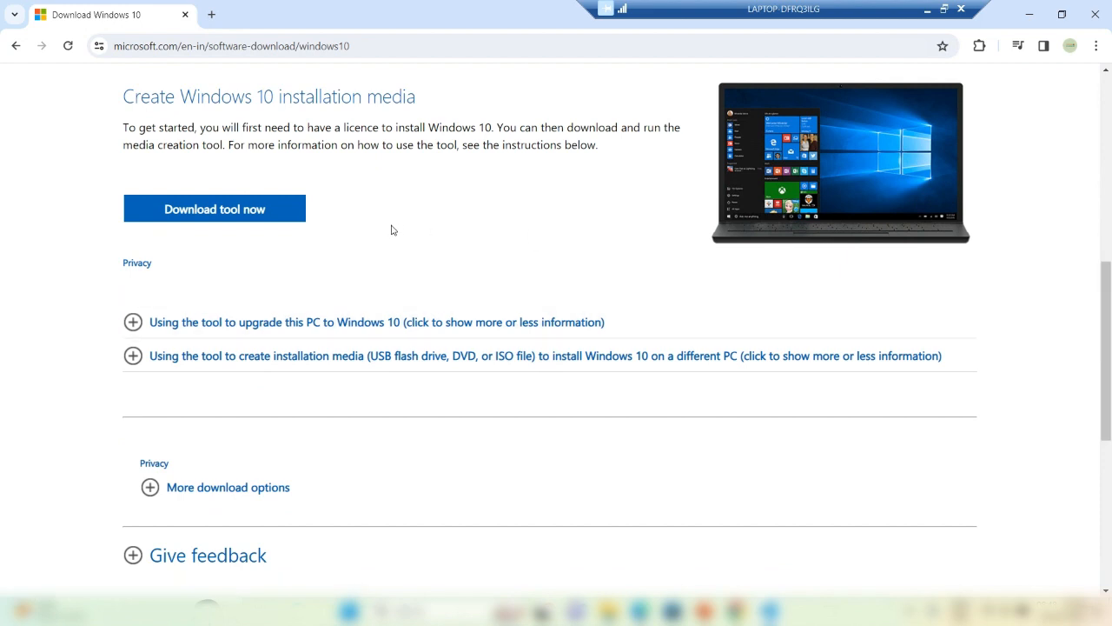
click(264, 220)
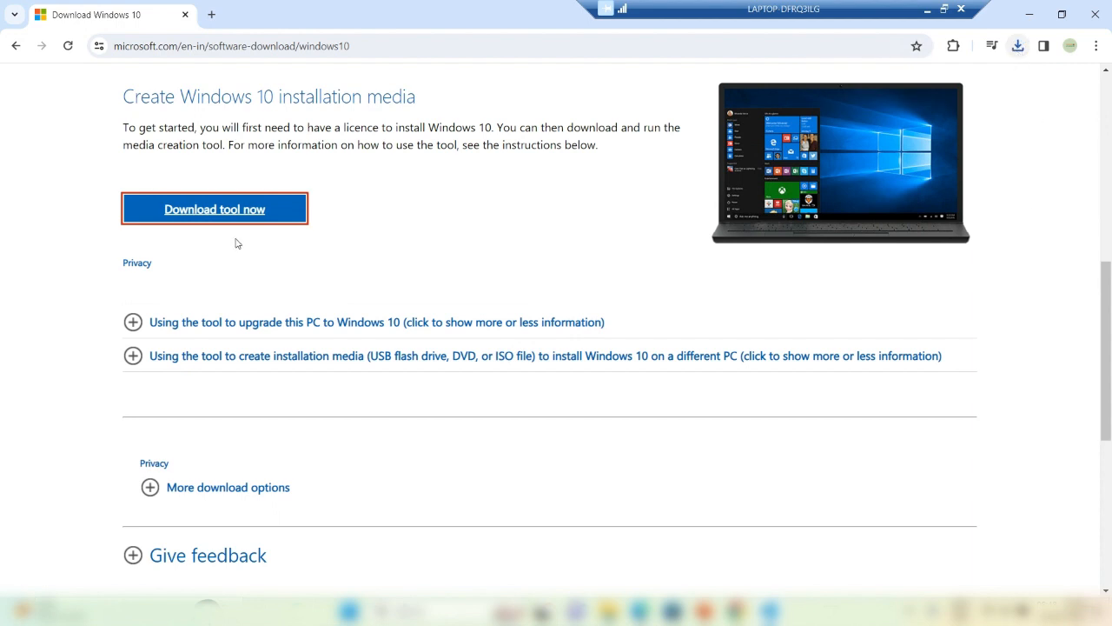
click(215, 216)
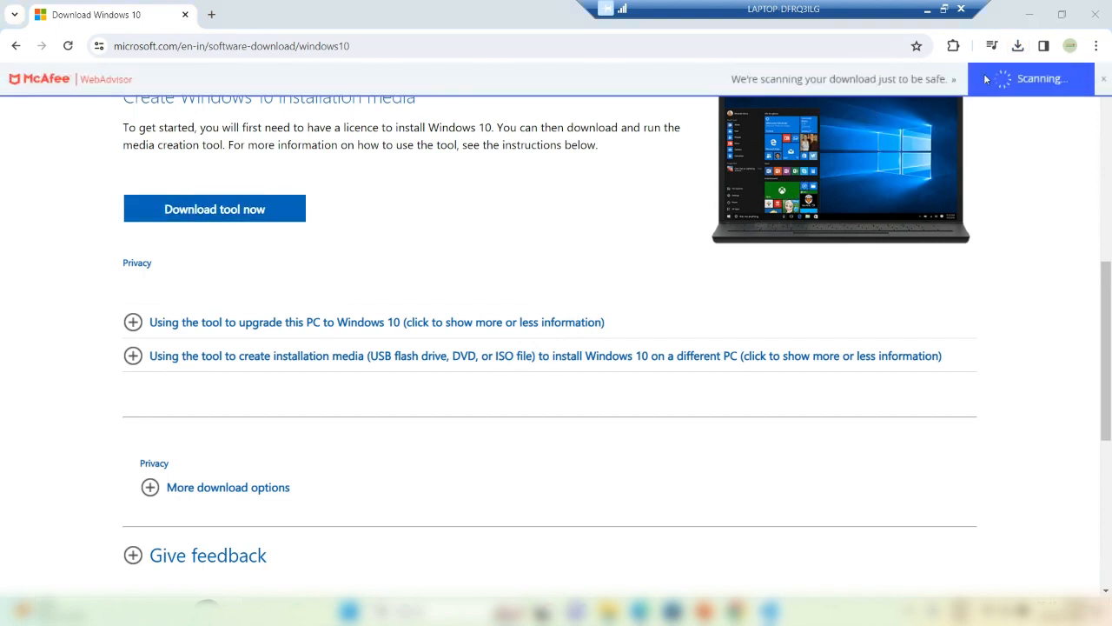
Step: Run the downloaded MediaCreationTool22H2.exe with permission to make changes and accept its license terms
click(1018, 46)
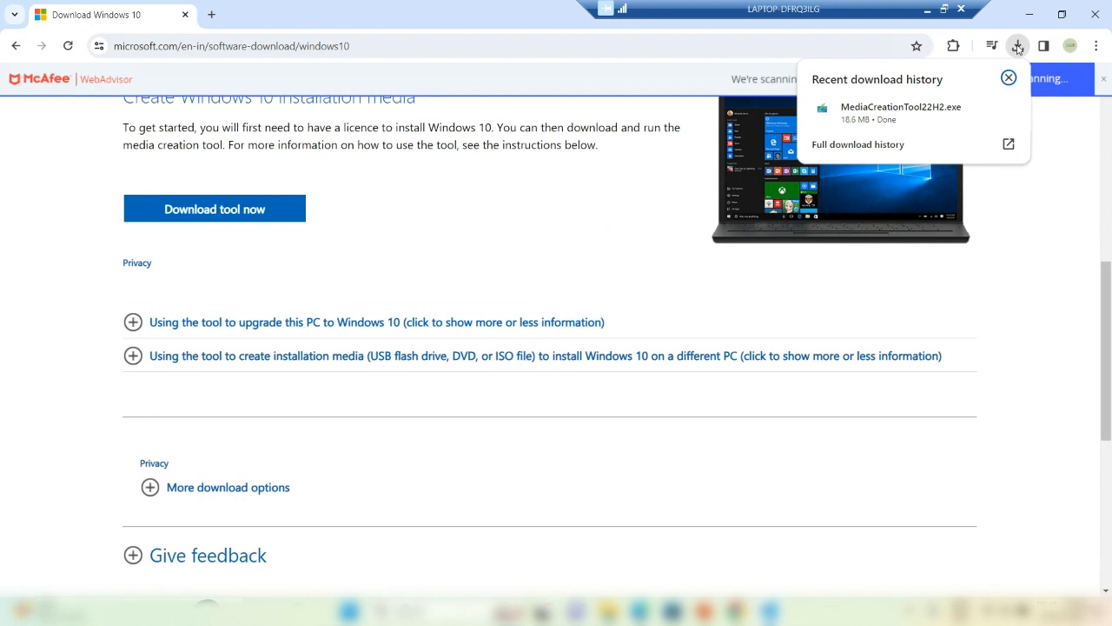
mouse_move(924, 109)
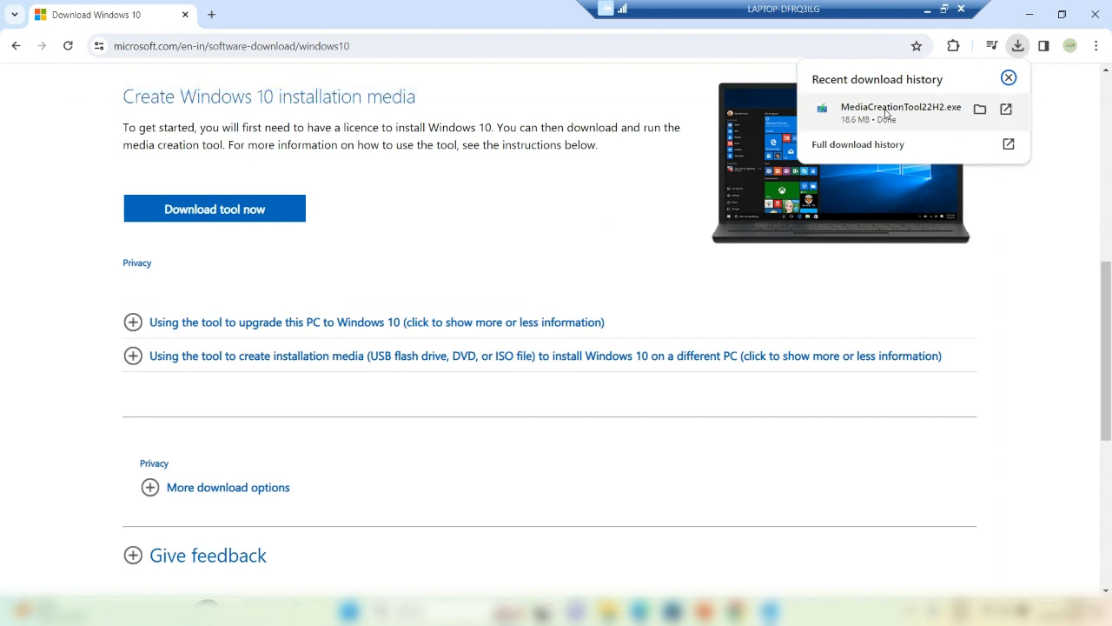
click(886, 113)
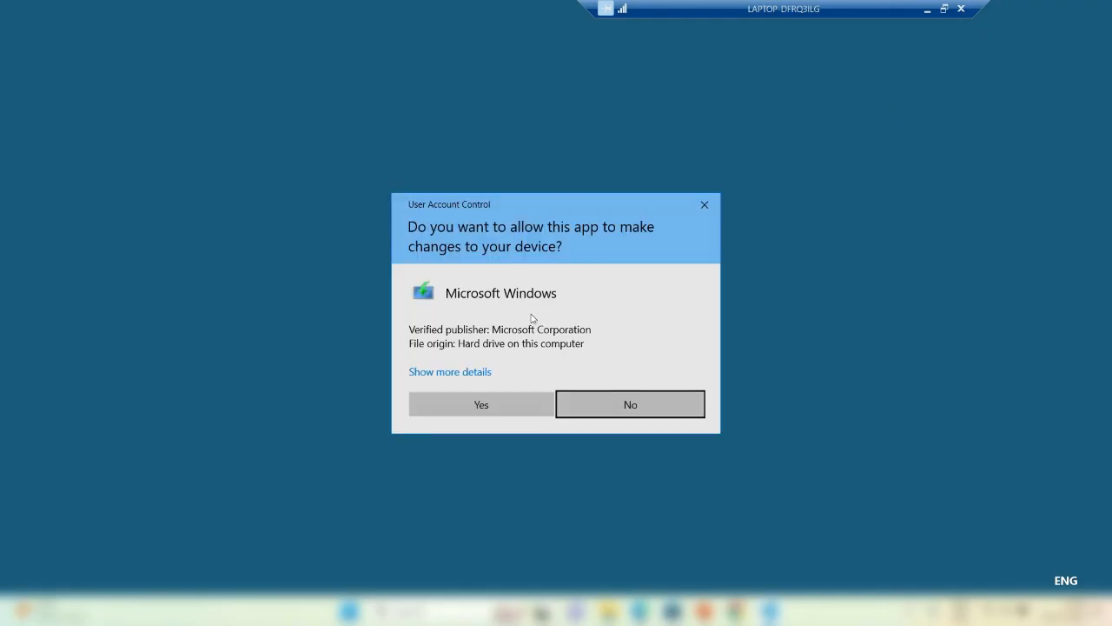
click(493, 413)
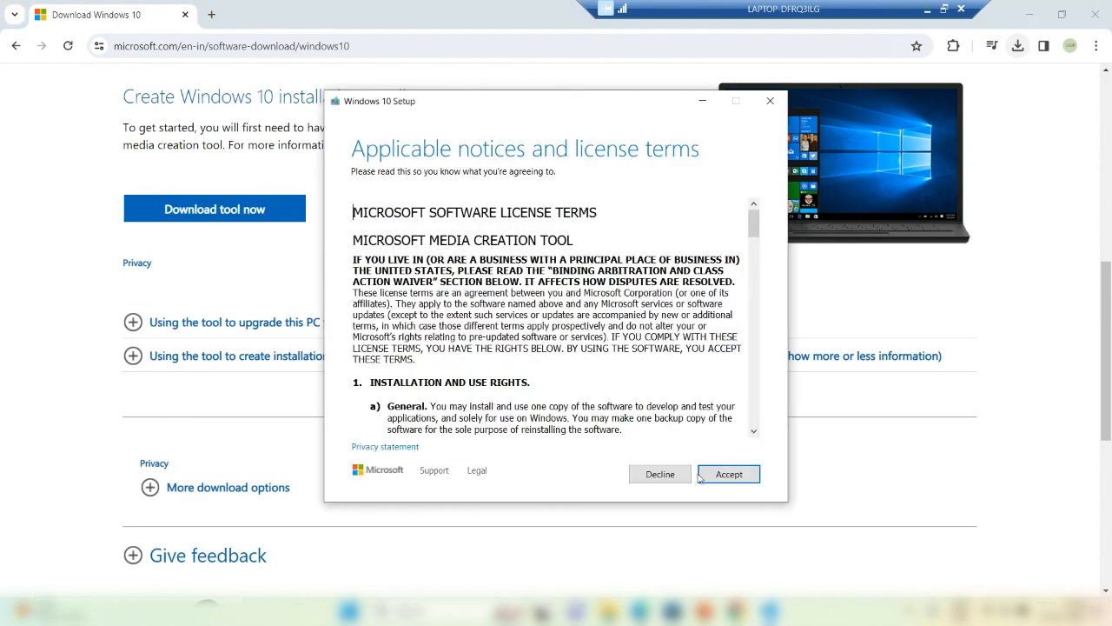
click(728, 474)
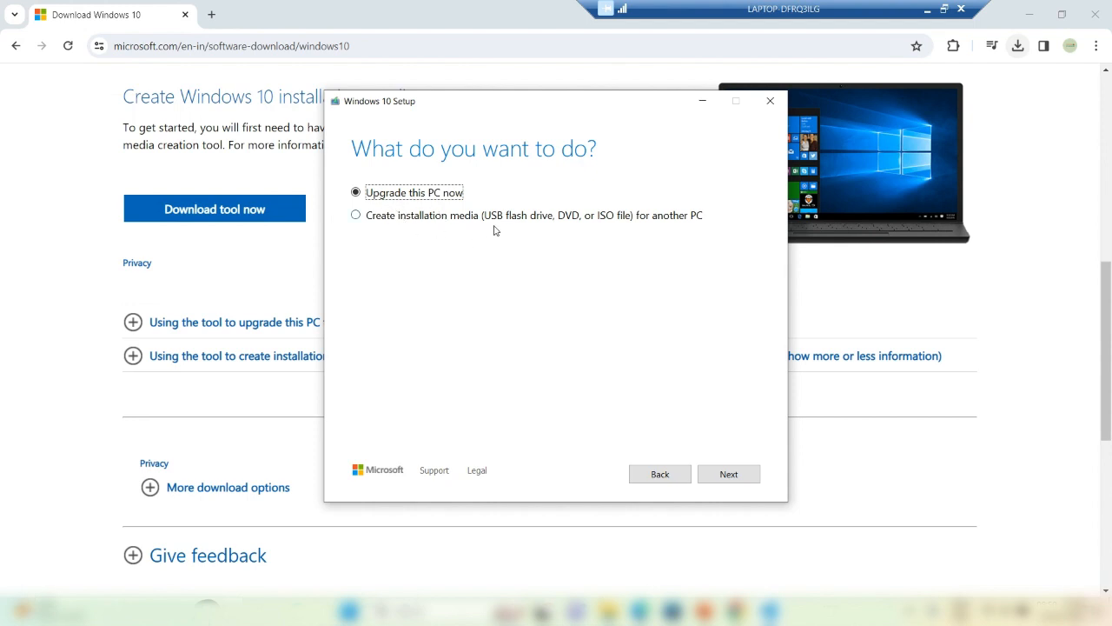
Step: Choose to create installation media for another PC, keeping the recommended language, edition and architecture
click(404, 219)
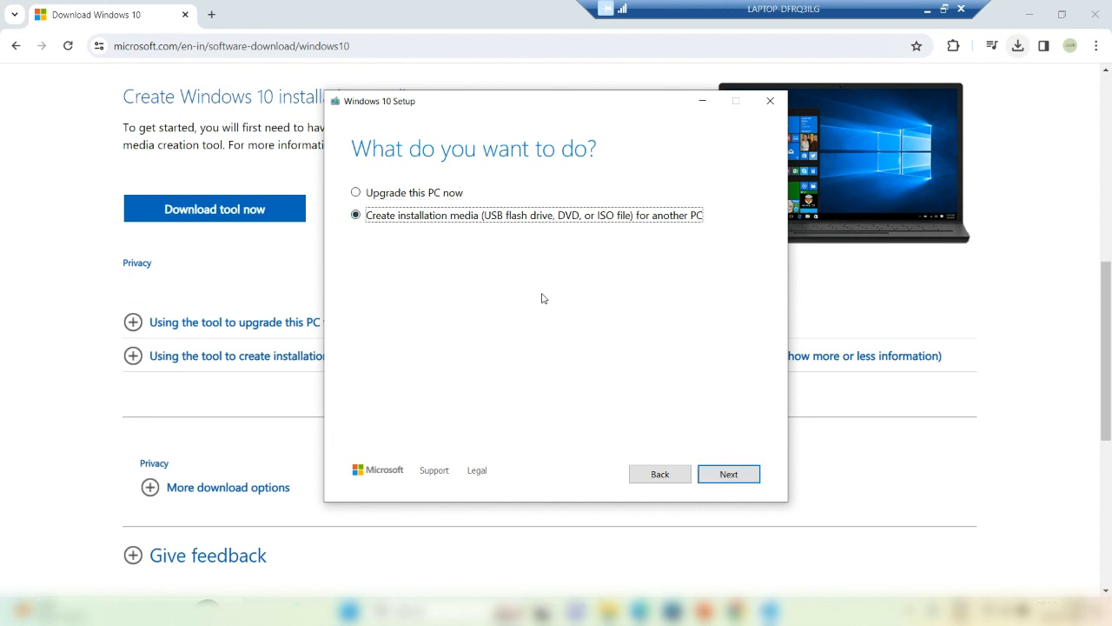
click(731, 477)
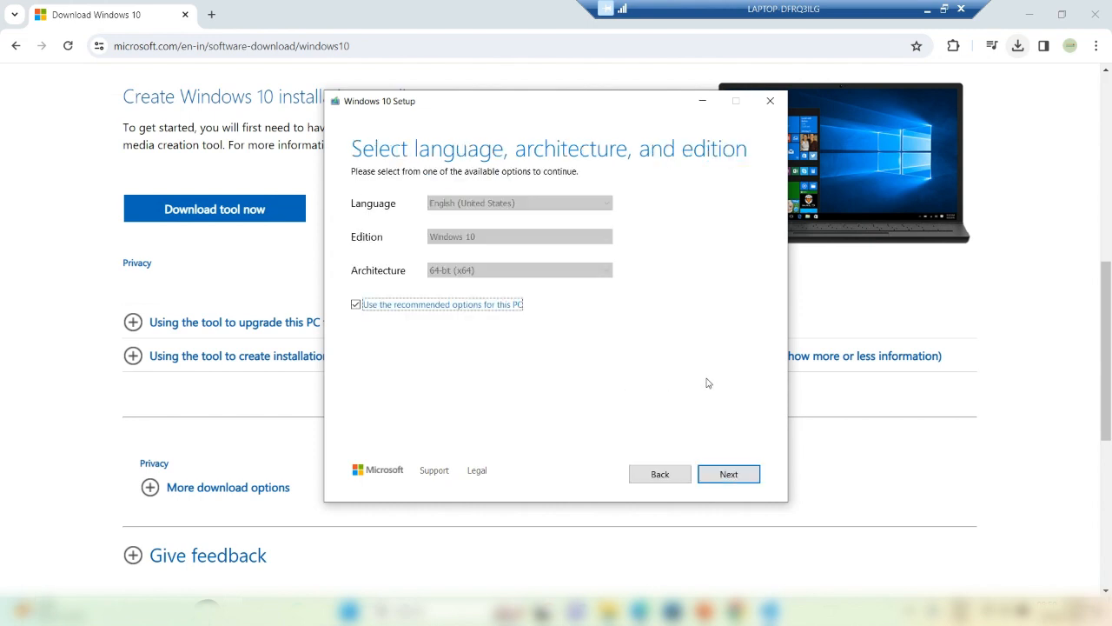
click(730, 476)
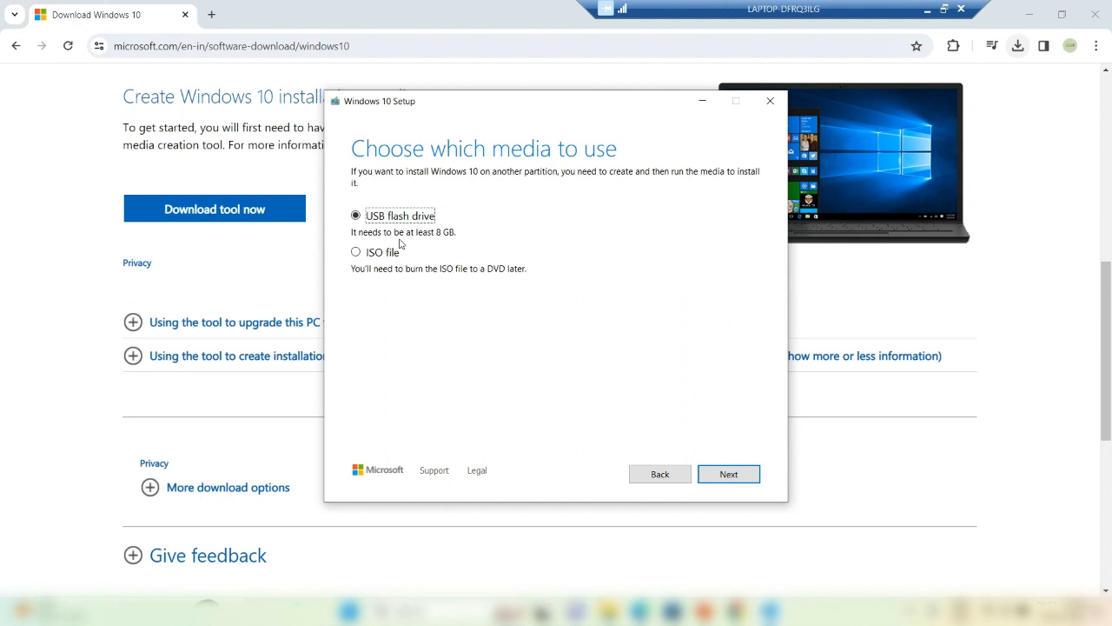
Step: Create the media as an ISO file saved as Windows.iso in the windows10 folder and finish the setup
click(382, 256)
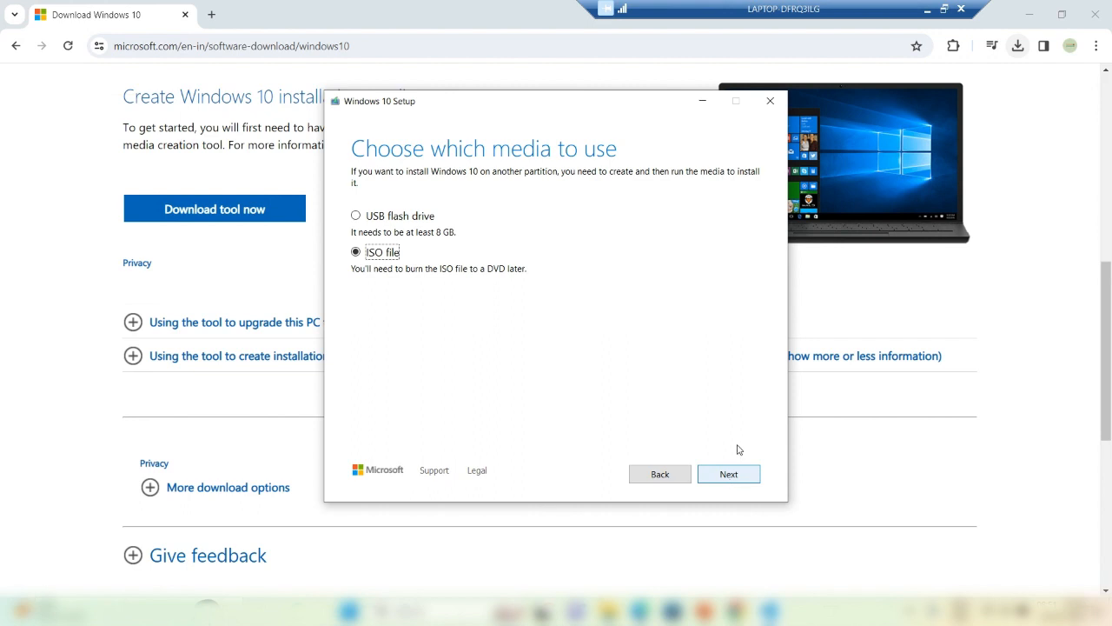
key(Return)
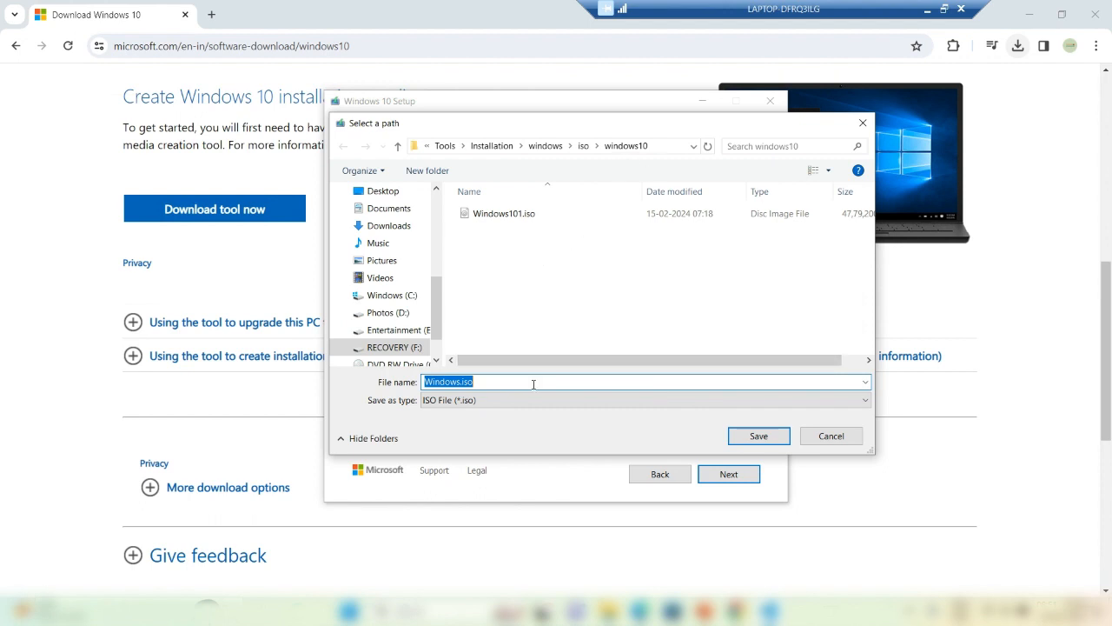
click(747, 443)
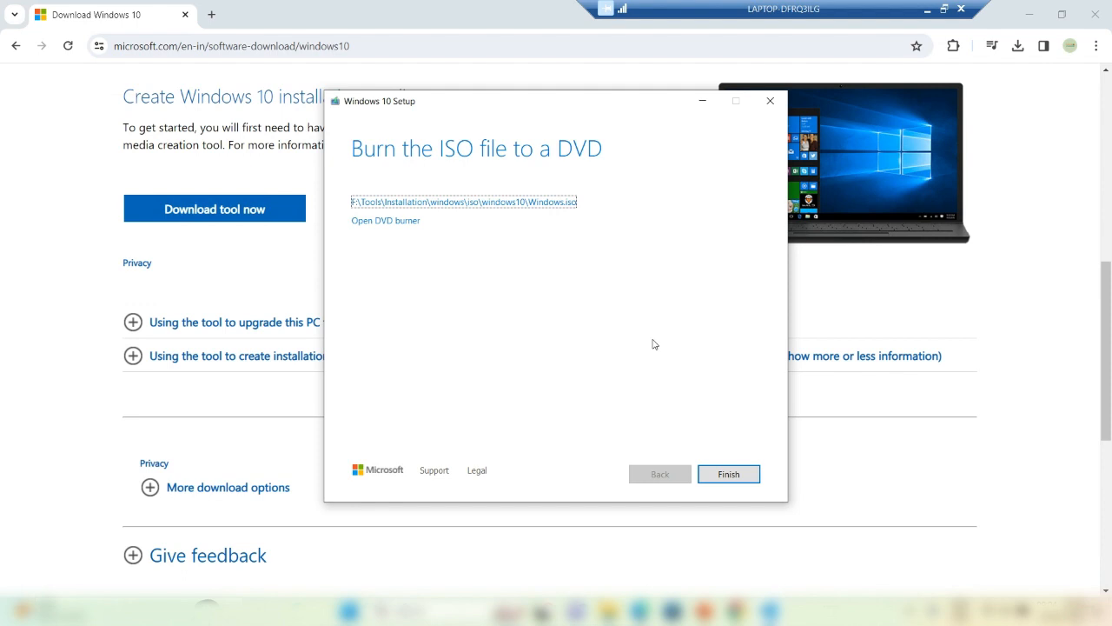
click(734, 478)
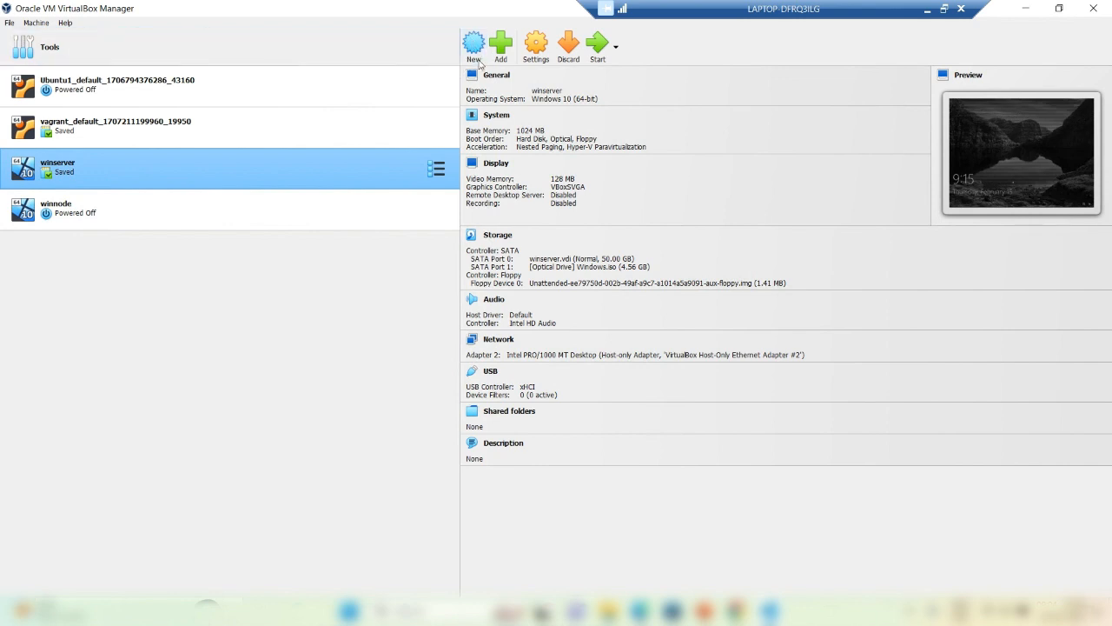
Step: Switch to VirtualBox Manager and start a new virtual machine named windev
click(474, 48)
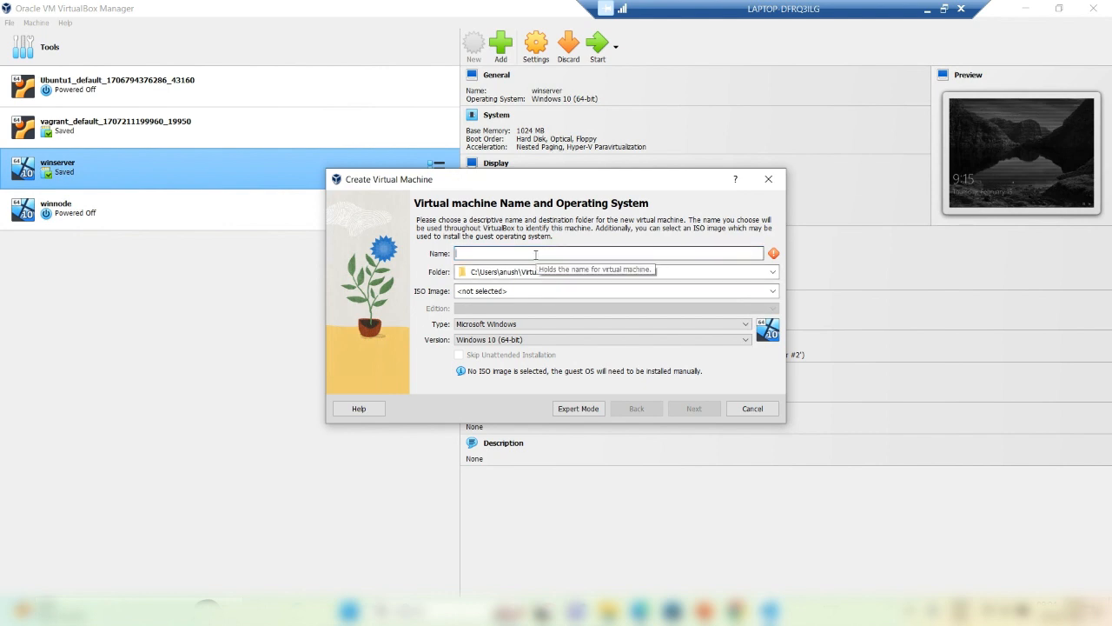
text(no)
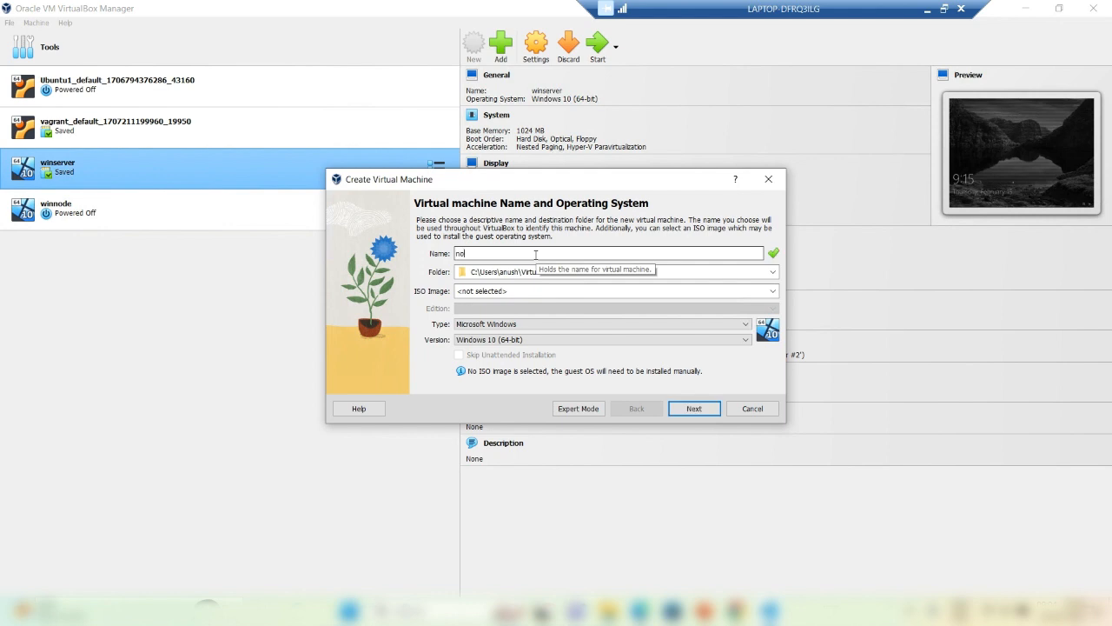
key(BackSpace)
key(BackSpace)
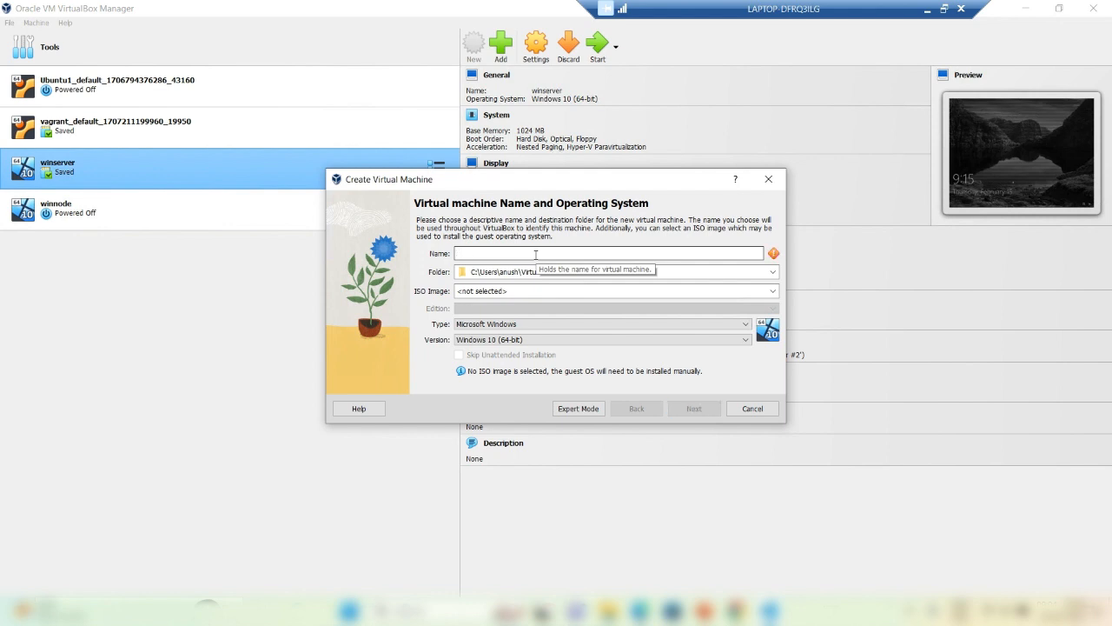
text(win)
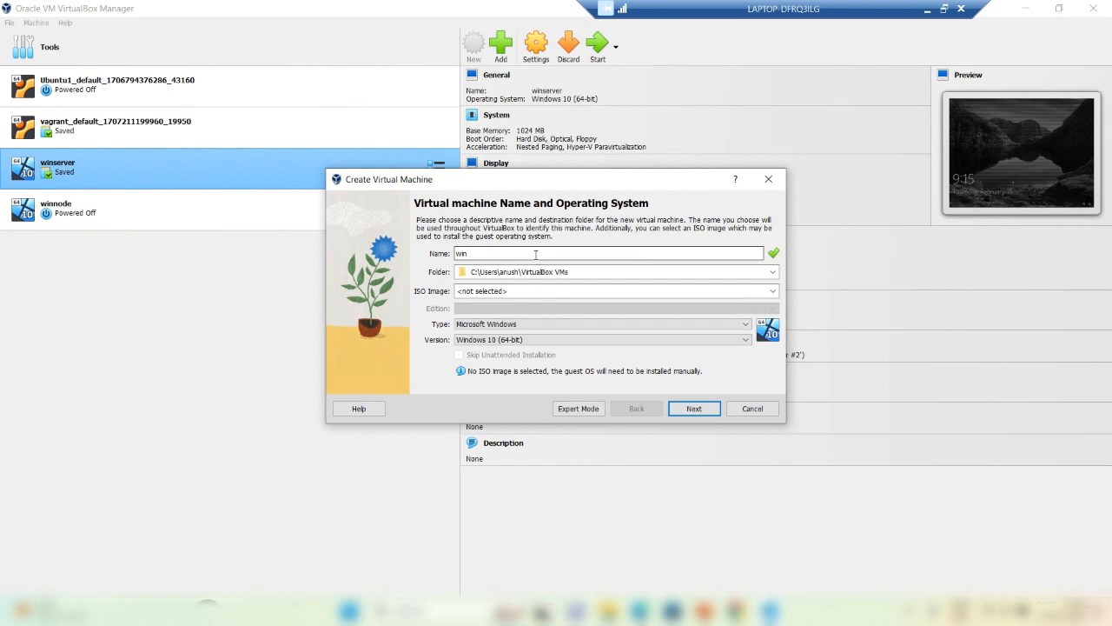
text(dow)
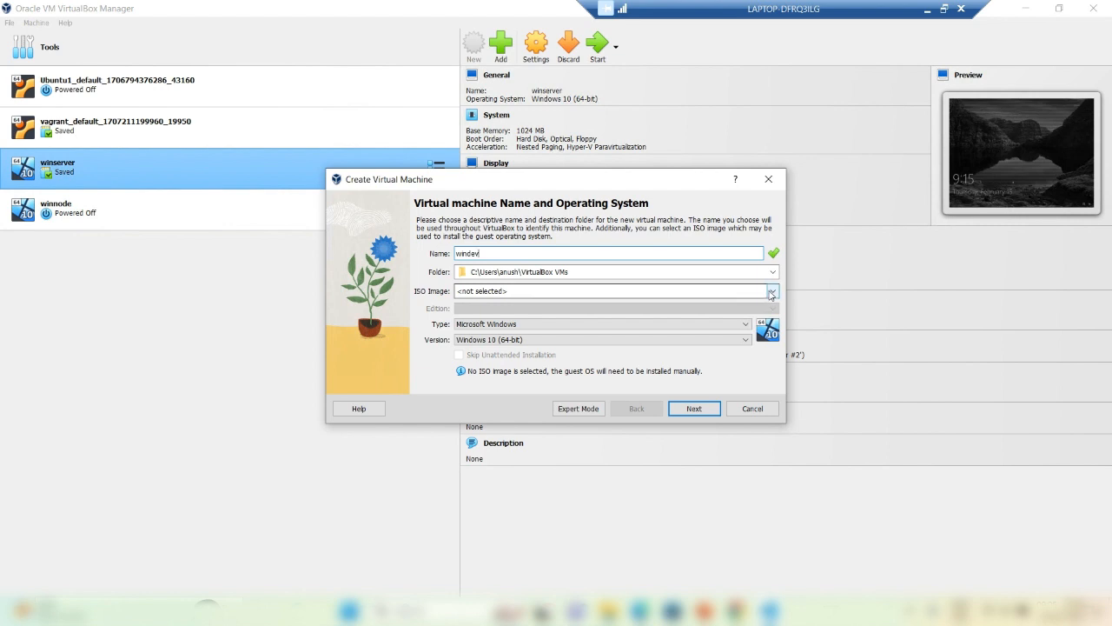
Step: Set F:\Tools\Installation\windows\iso\windows10\Windows.iso as the machine's ISO image and continue to the unattended install setup
click(770, 292)
click(671, 327)
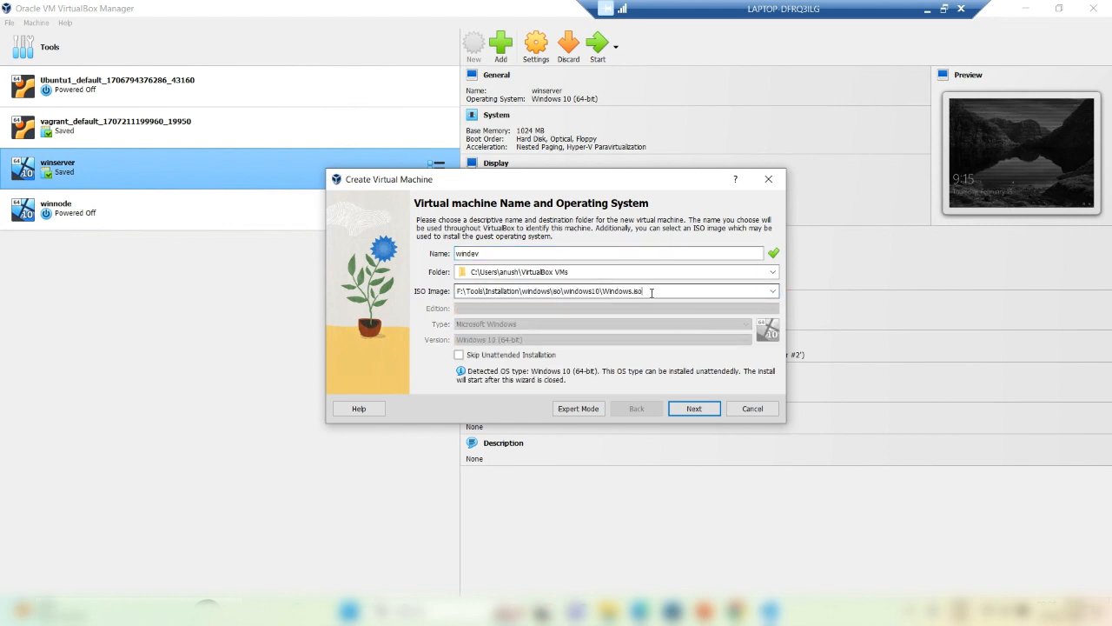
drag(656, 291, 437, 291)
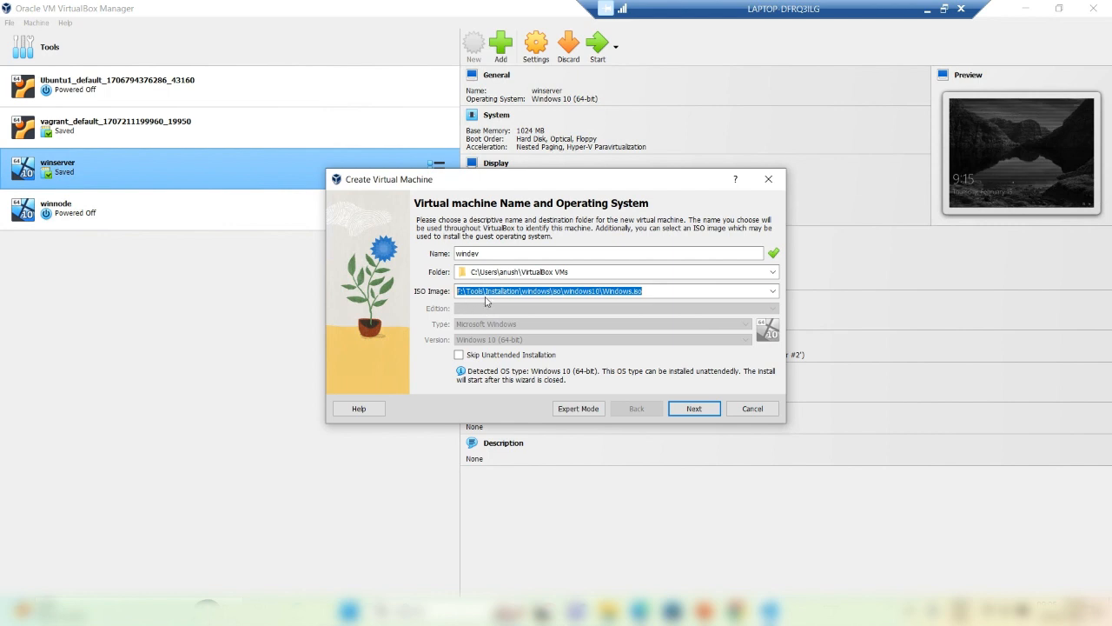
click(660, 291)
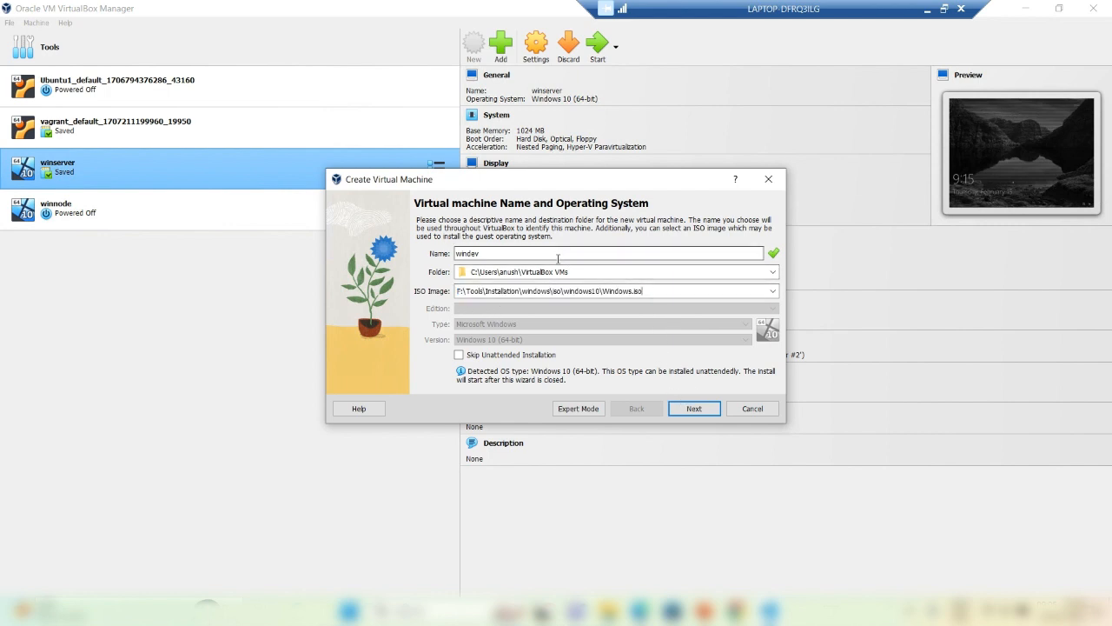
click(694, 408)
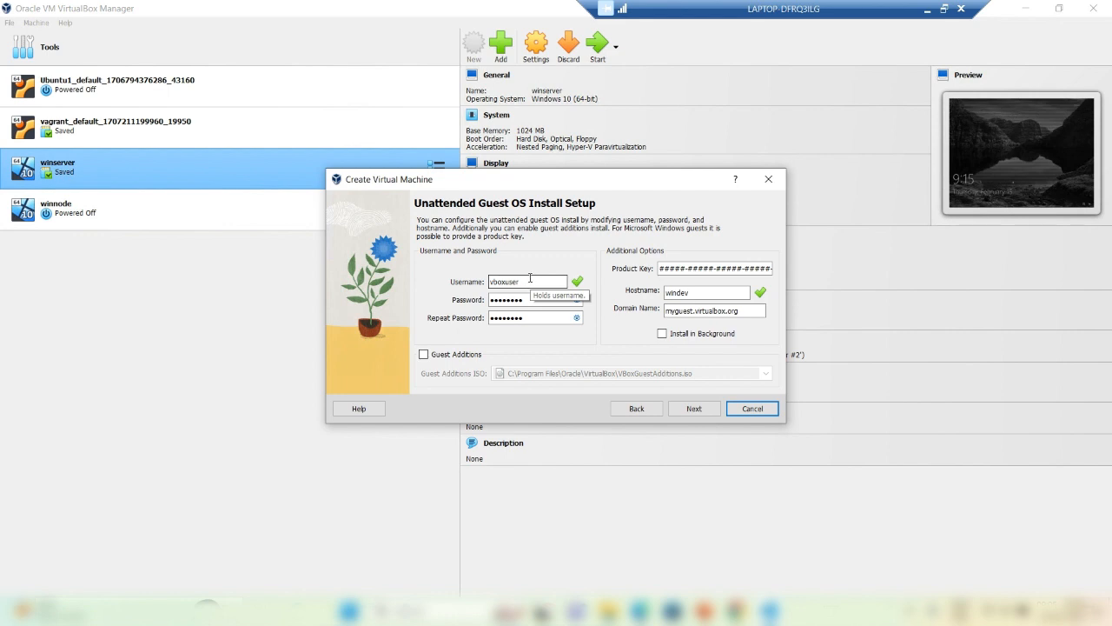
Step: Set the guest username to winuser and enter the account password in both password fields
drag(529, 279, 437, 283)
text(winuser)
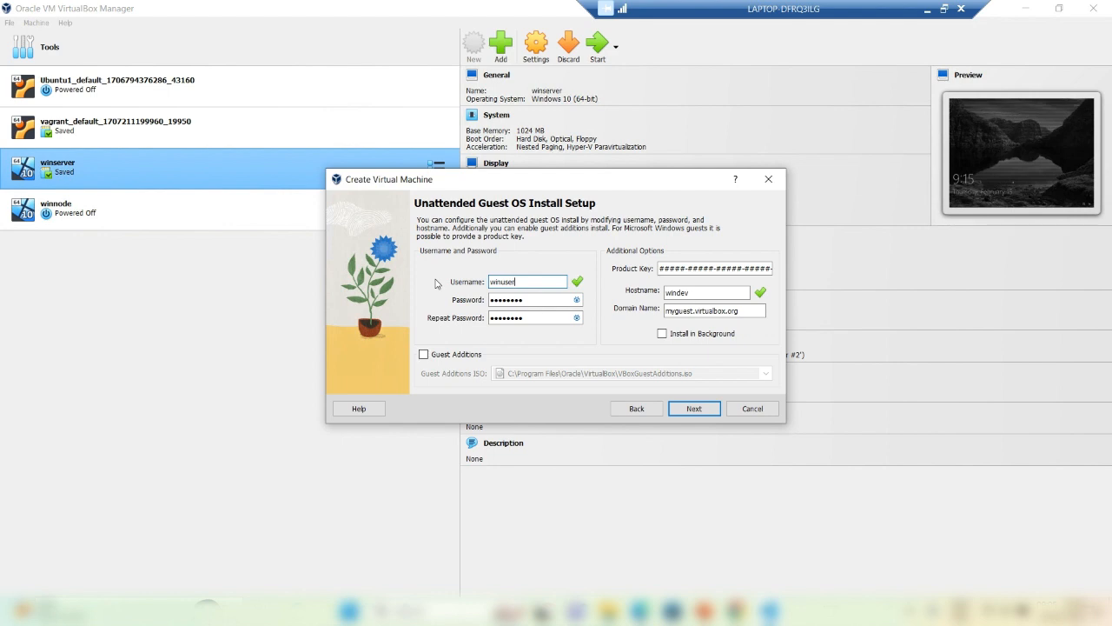
drag(528, 300, 475, 303)
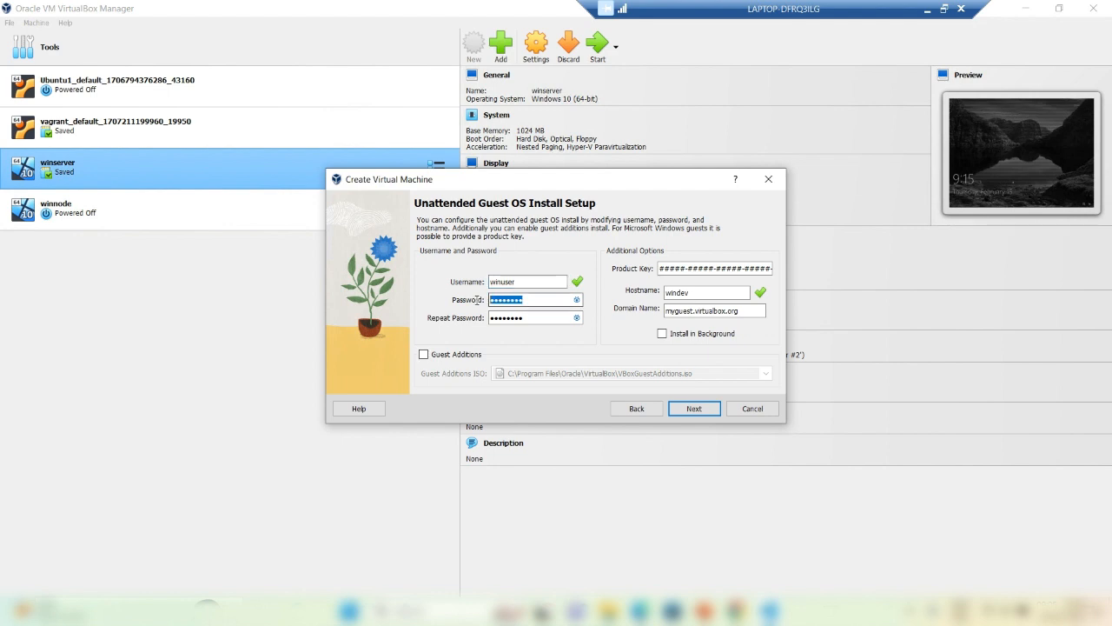
text(•••••)
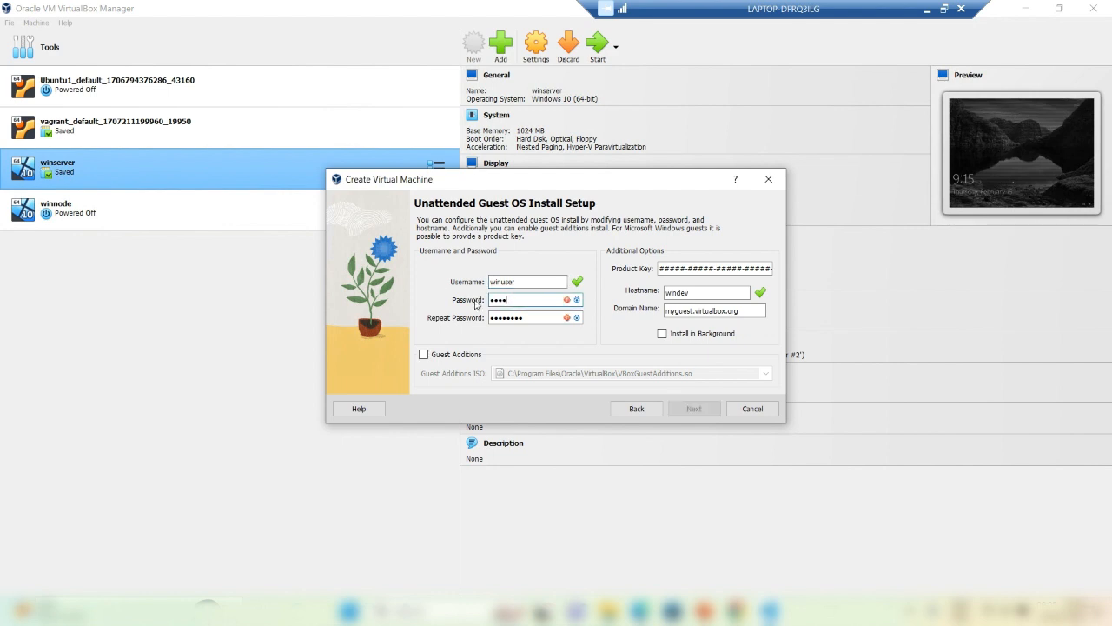
text(••)
drag(530, 318, 434, 321)
text(••••••••••)
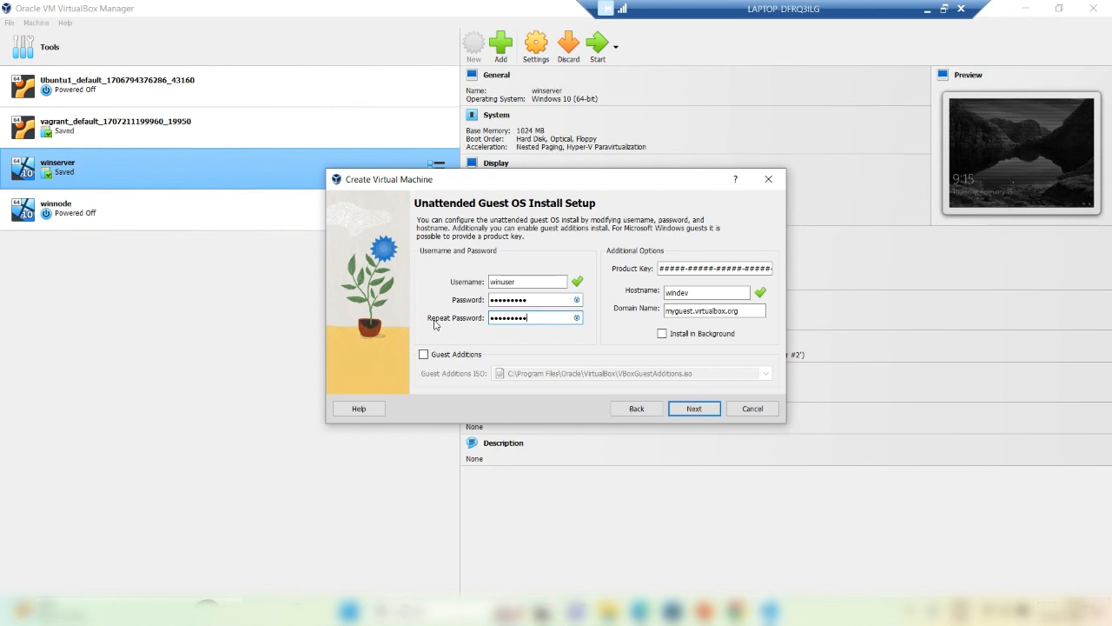
Step: Enter the Windows product key for the unattended install and continue to the hardware settings
click(680, 266)
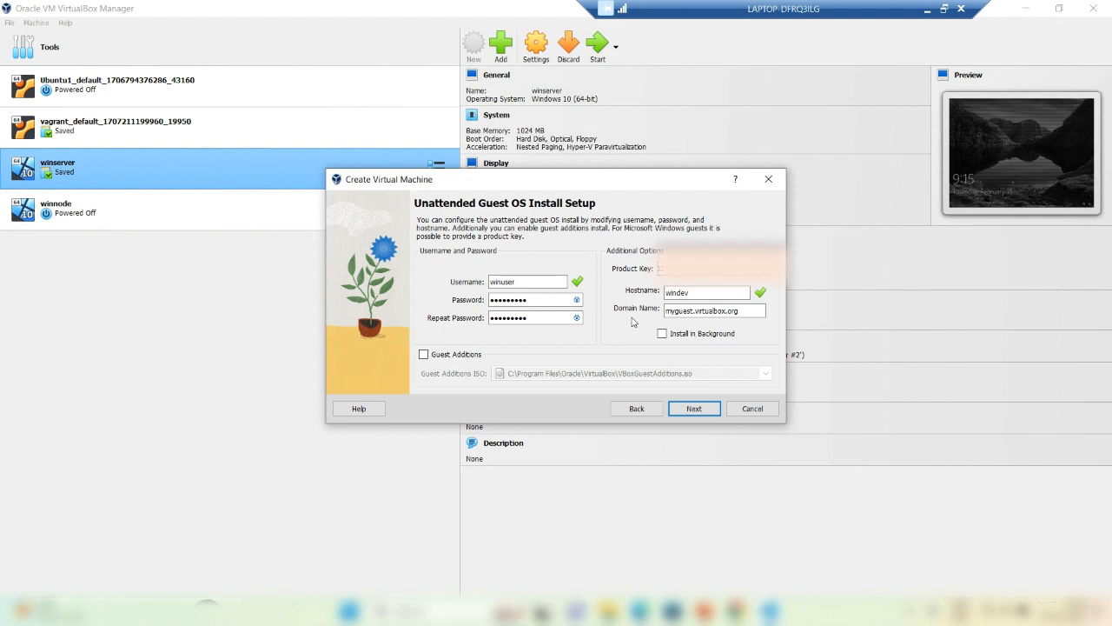
click(693, 410)
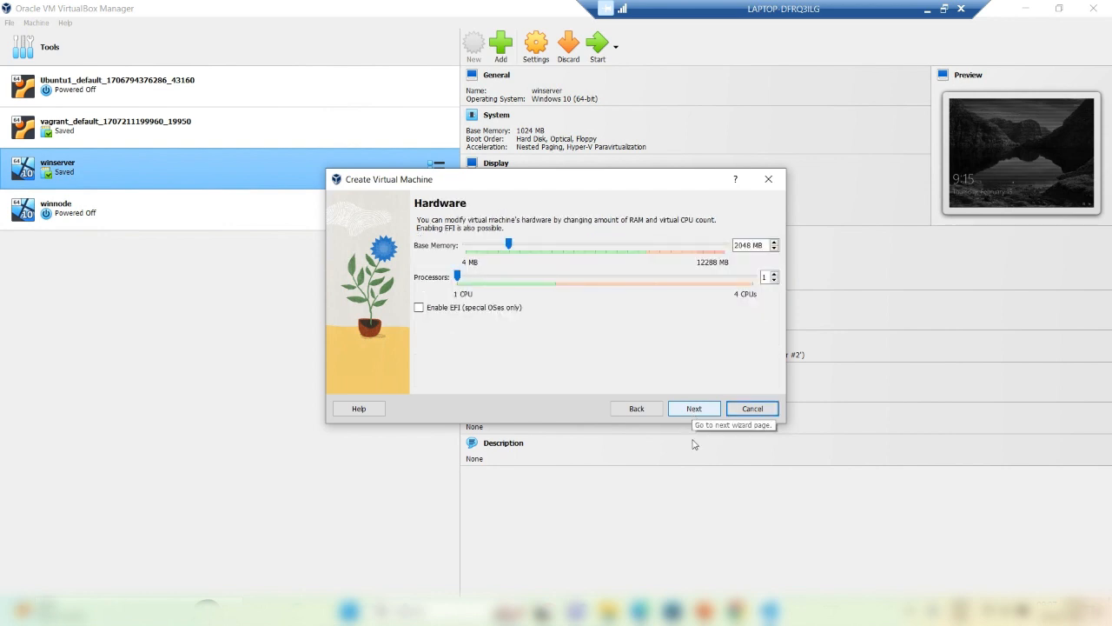
click(693, 411)
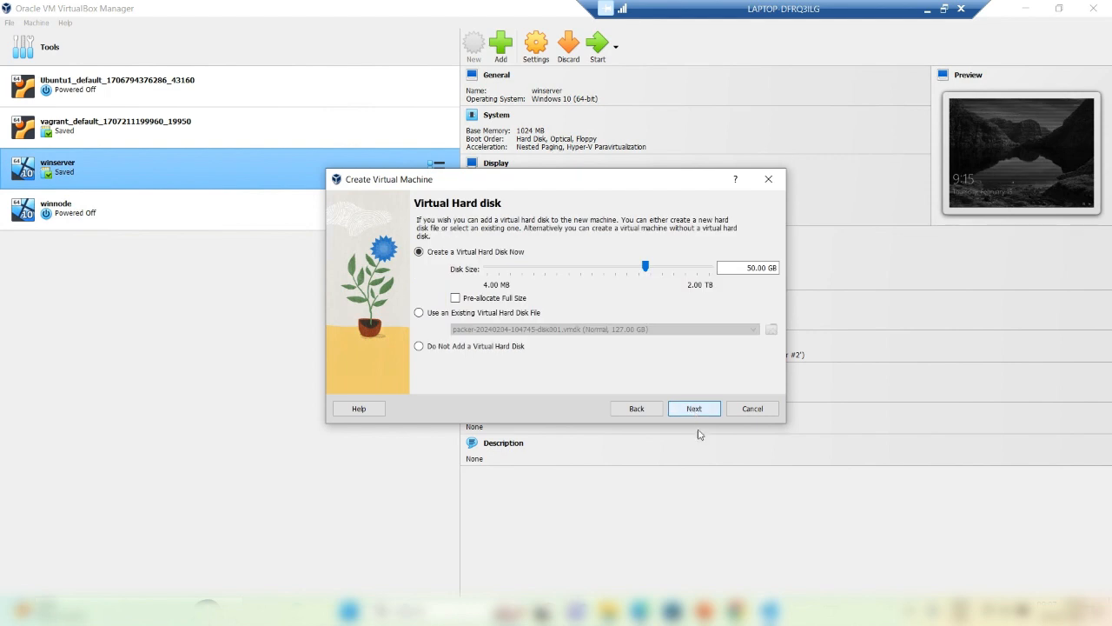
click(694, 411)
click(643, 412)
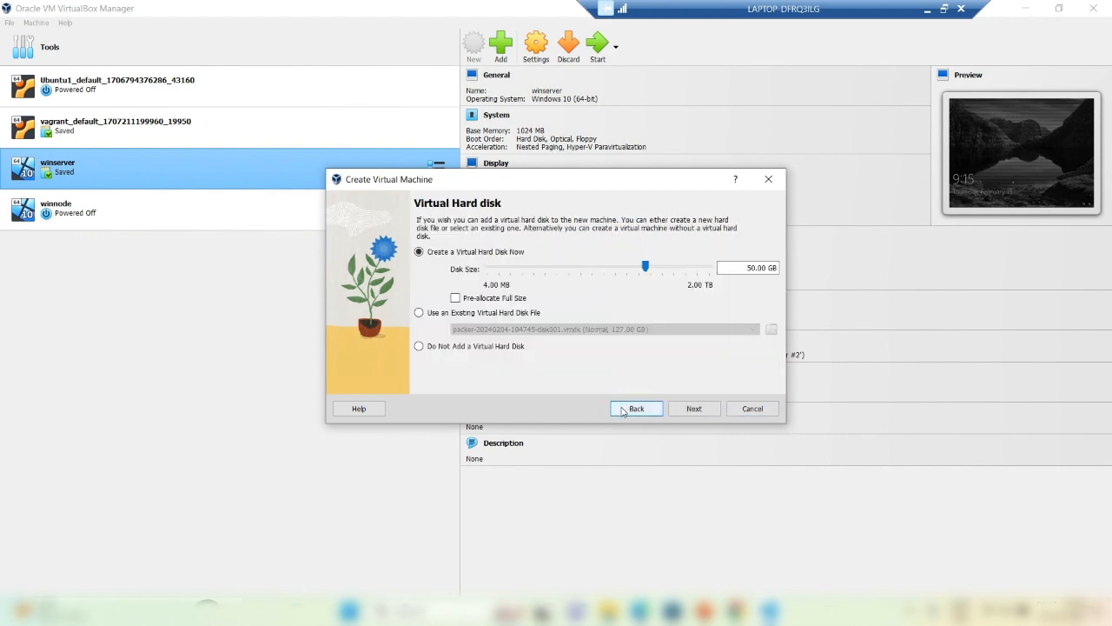
click(625, 411)
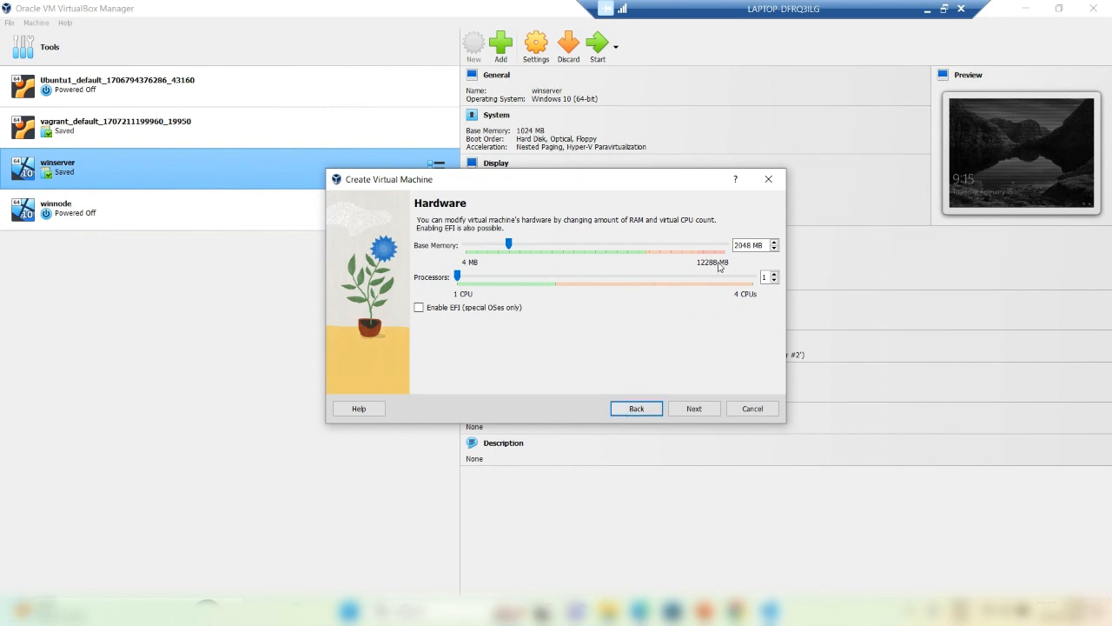
Step: Set the machine's base memory to 1024 MB and continue to the virtual hard disk settings
click(643, 412)
click(698, 409)
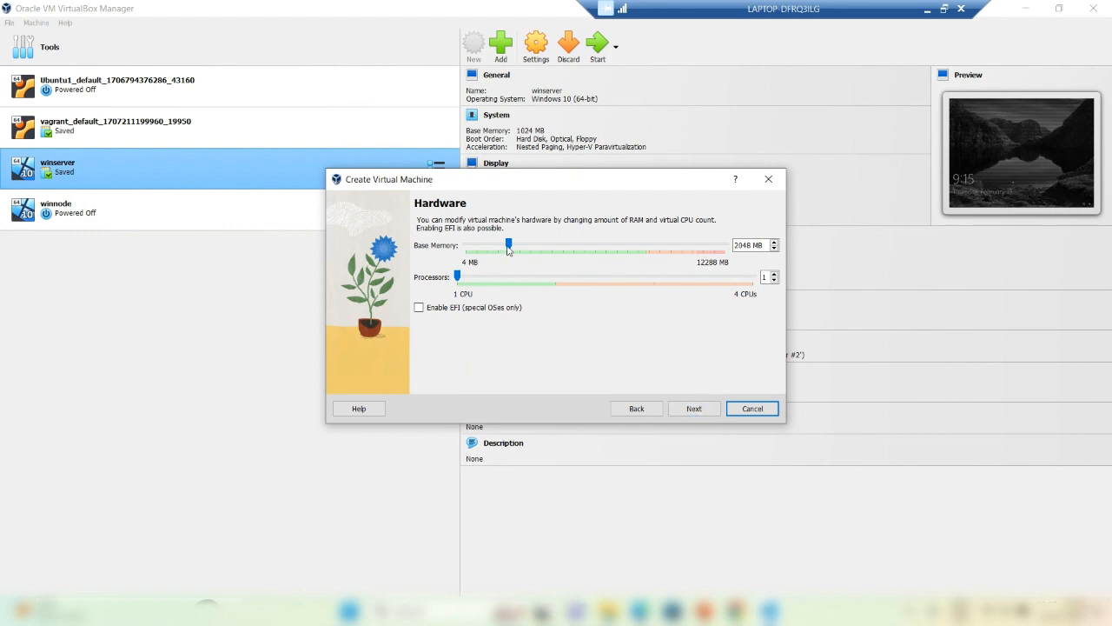
click(737, 246)
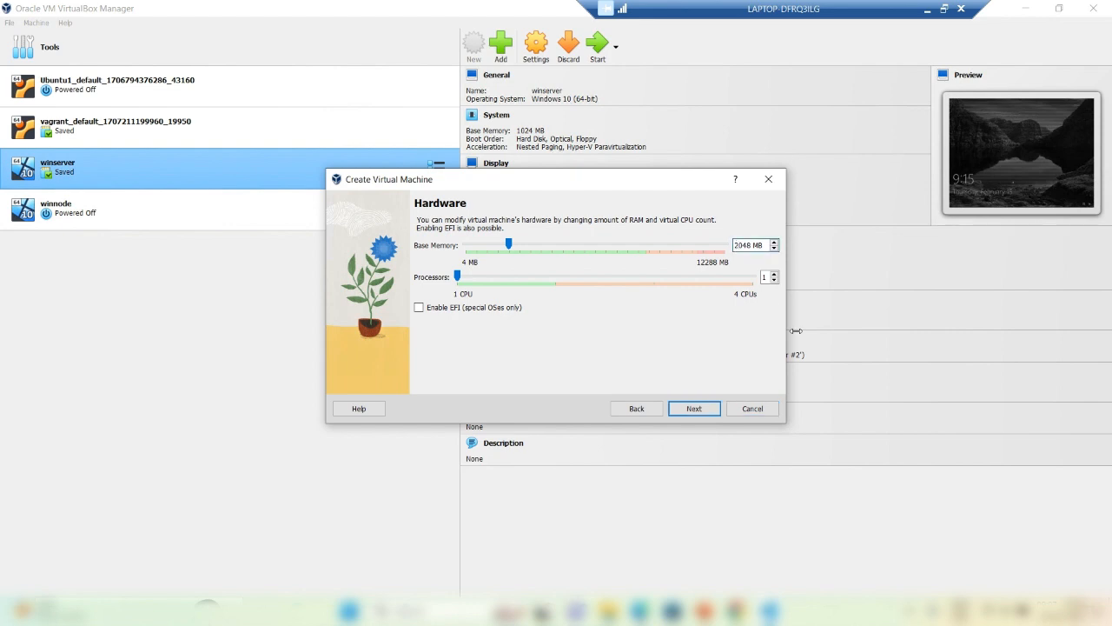
key(BackSpace)
text(1)
key(Right)
key(BackSpace)
key(BackSpace)
text(24)
click(695, 408)
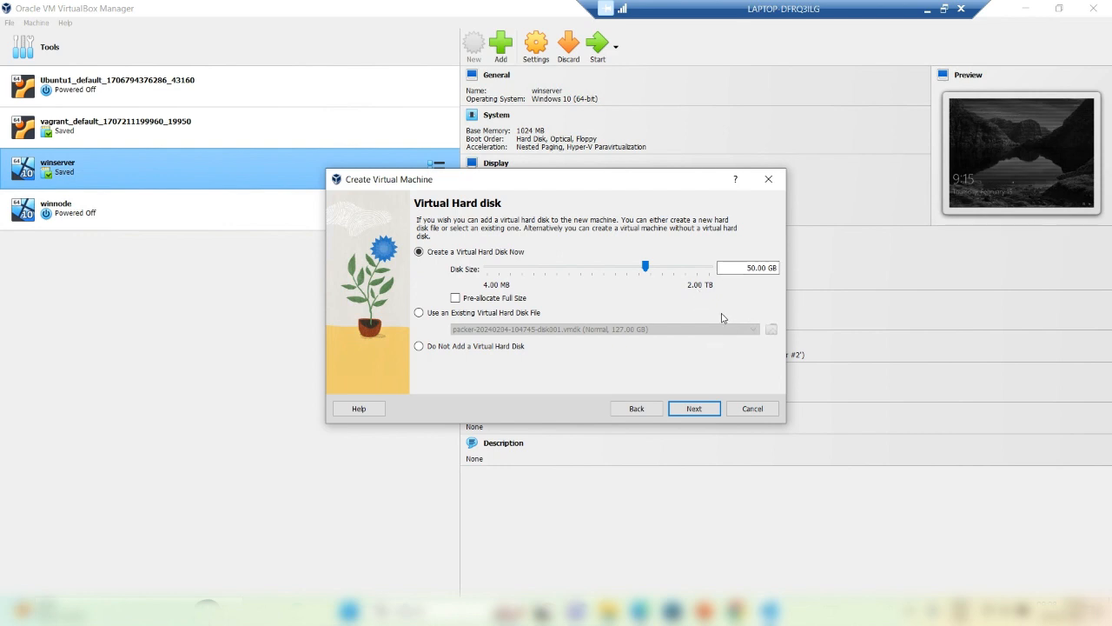
Step: Accept a new 50 GB virtual hard disk, review the configuration summary and finish creating the windev machine
click(695, 409)
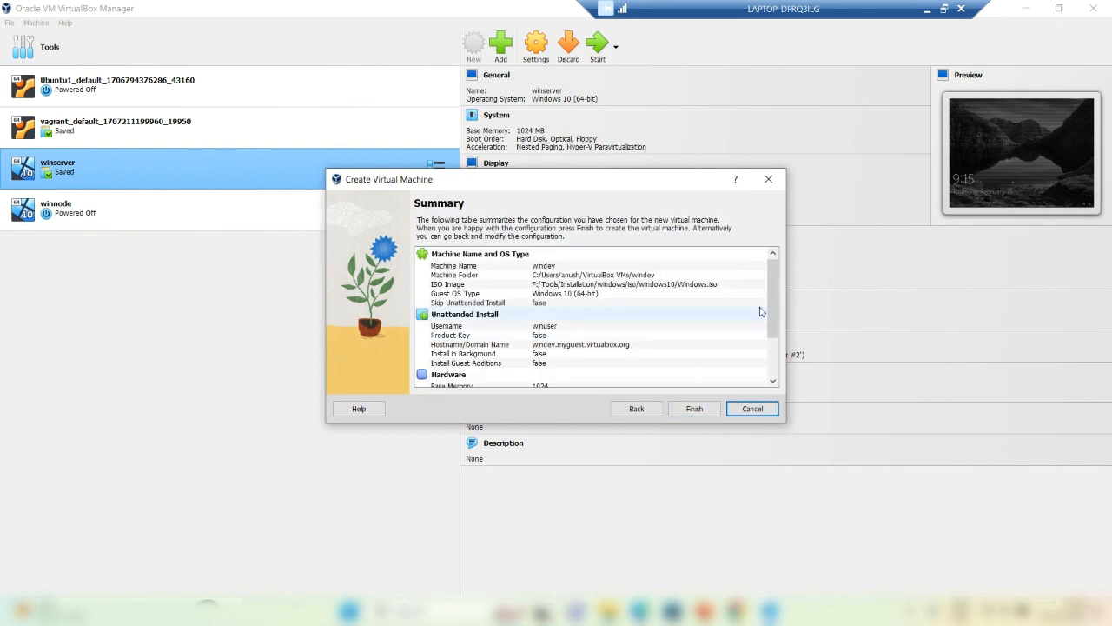
drag(770, 322, 769, 352)
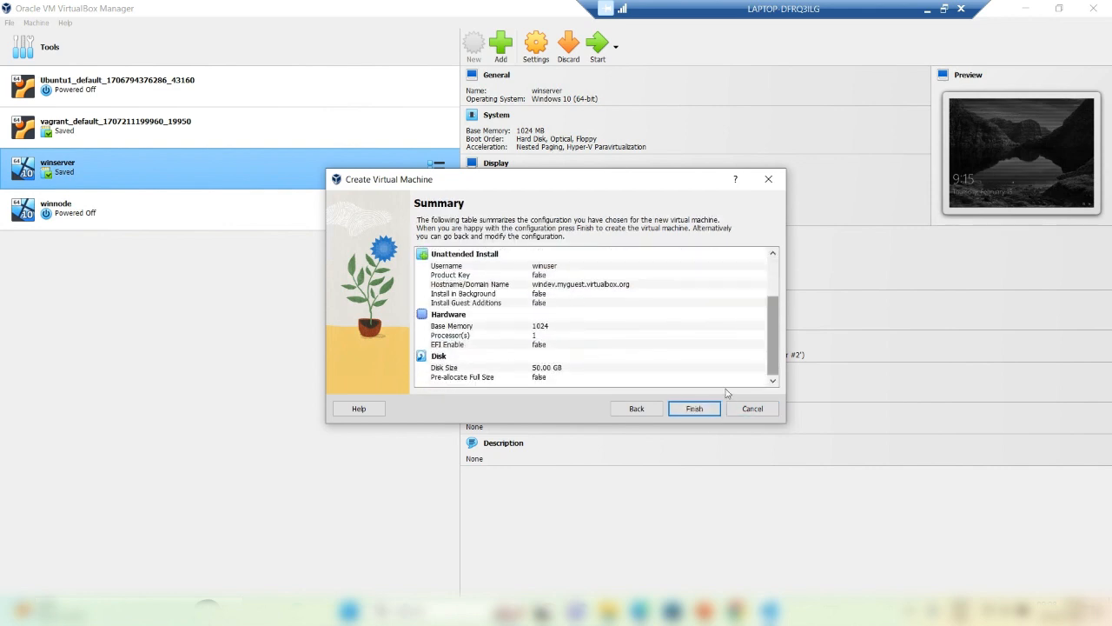
click(694, 409)
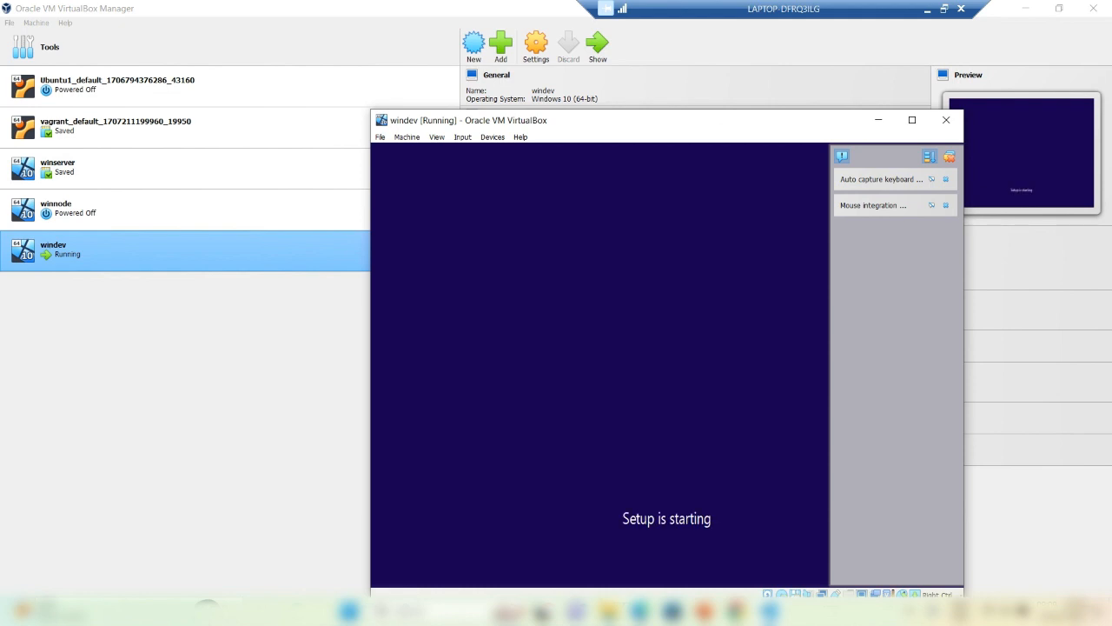
Step: Maximize the running windev window and start the installation of Windows 10 Pro
click(912, 120)
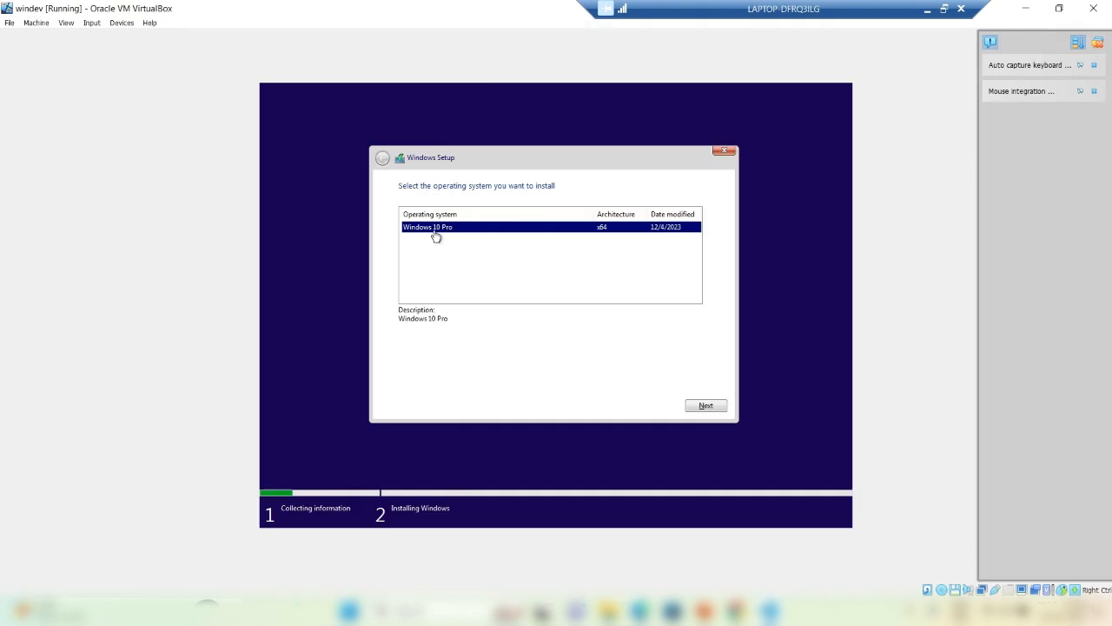
click(696, 405)
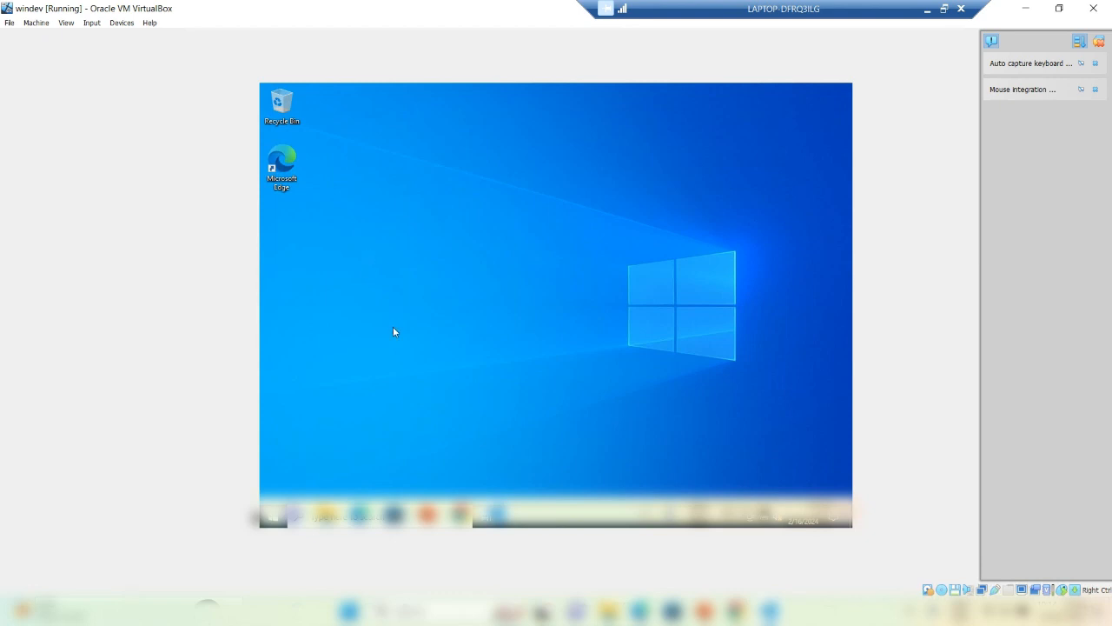
Step: Check the guest's IP configuration by running ipconfig in a command prompt inside windev, and close the prompt
key(super+r)
text(cm)
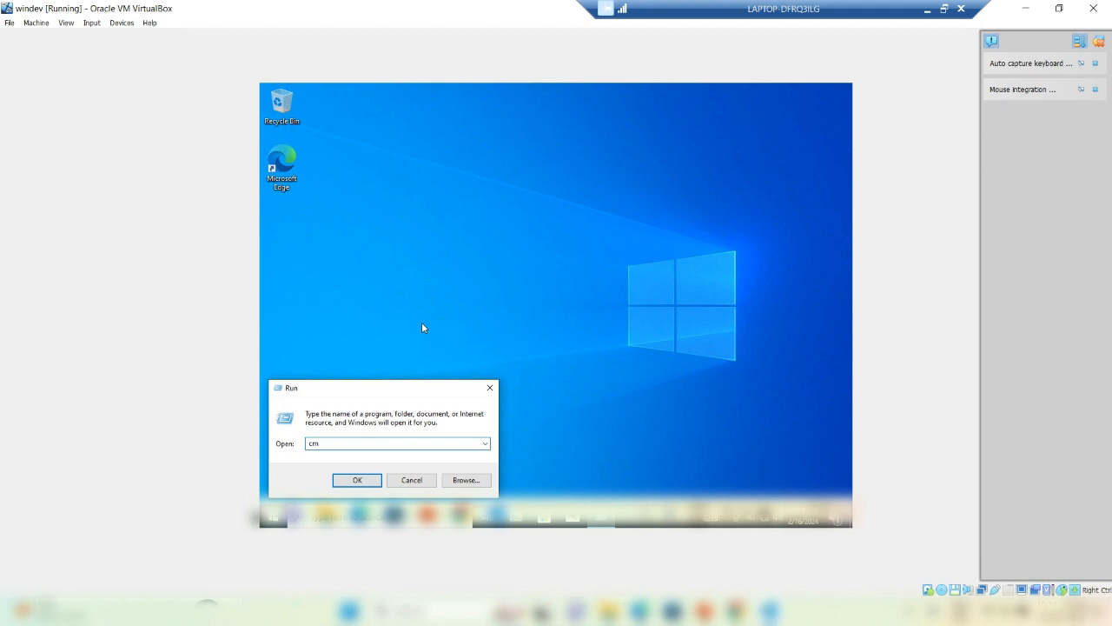
text(d)
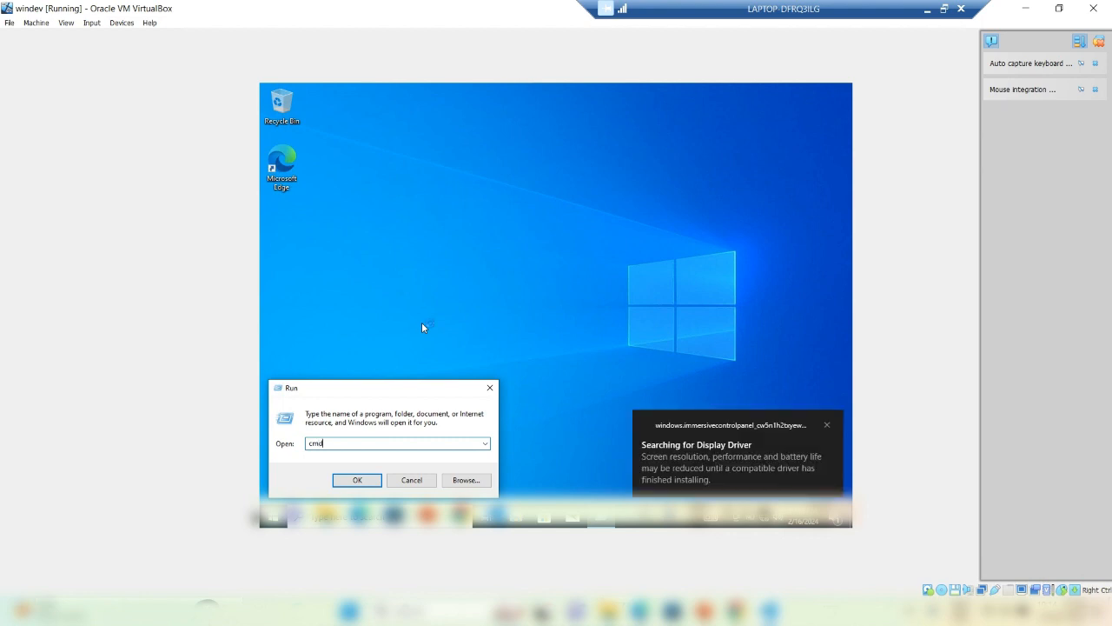
key(Return)
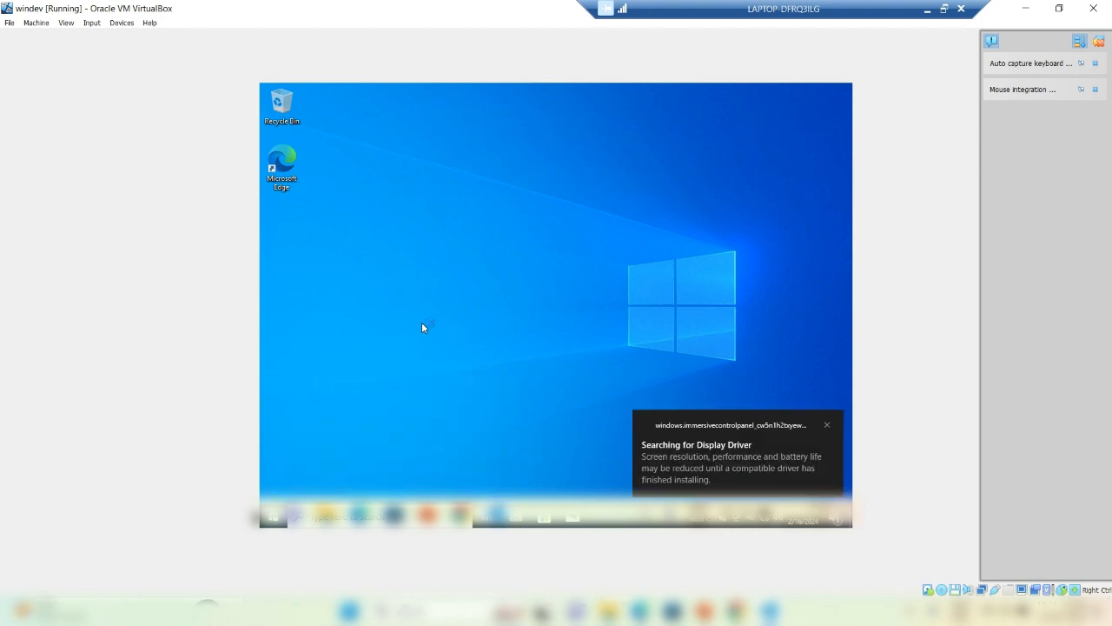
text(ipconfig)
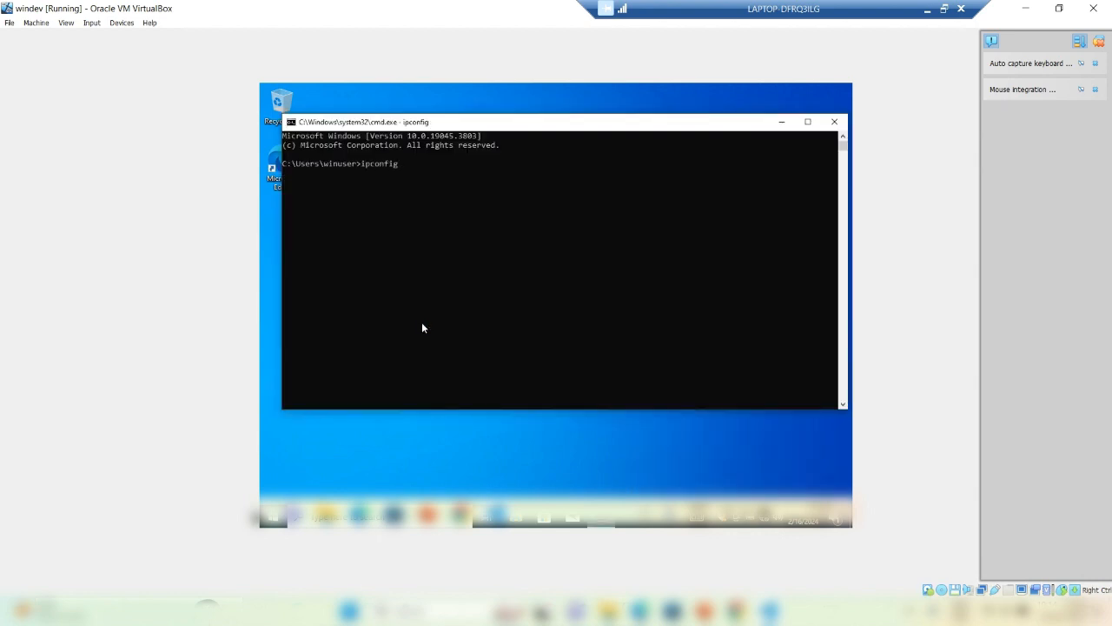
key(Return)
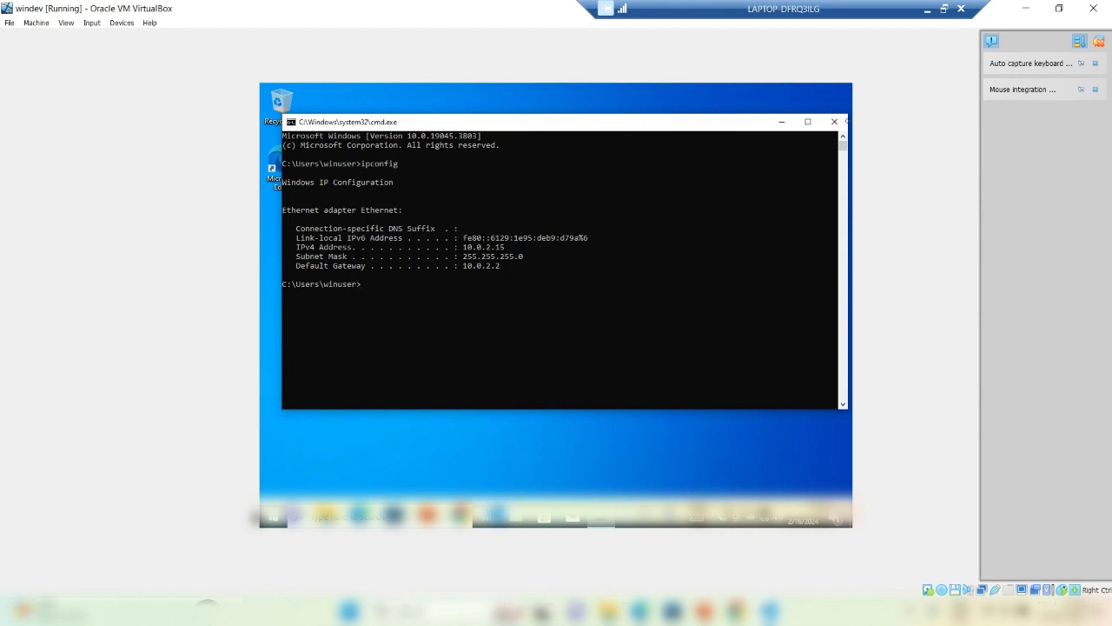
click(836, 124)
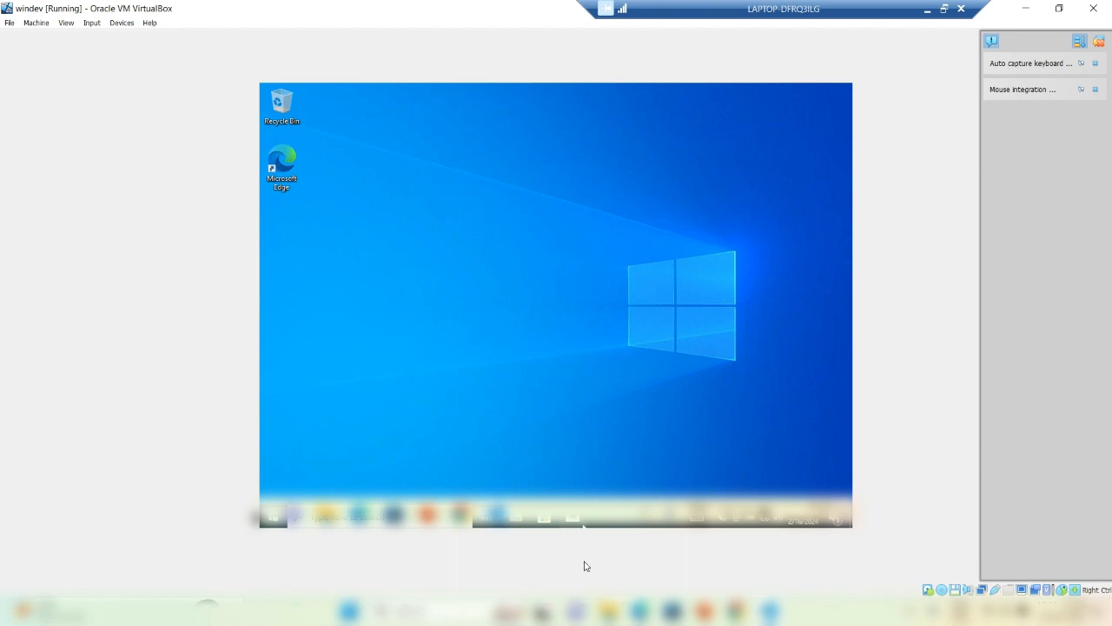
Step: Switch to VirtualBox Manager and attach windev's network Adapter 1 to Host-only Adapter, using VirtualBox Host-Only Ethernet Adapter #5
click(673, 612)
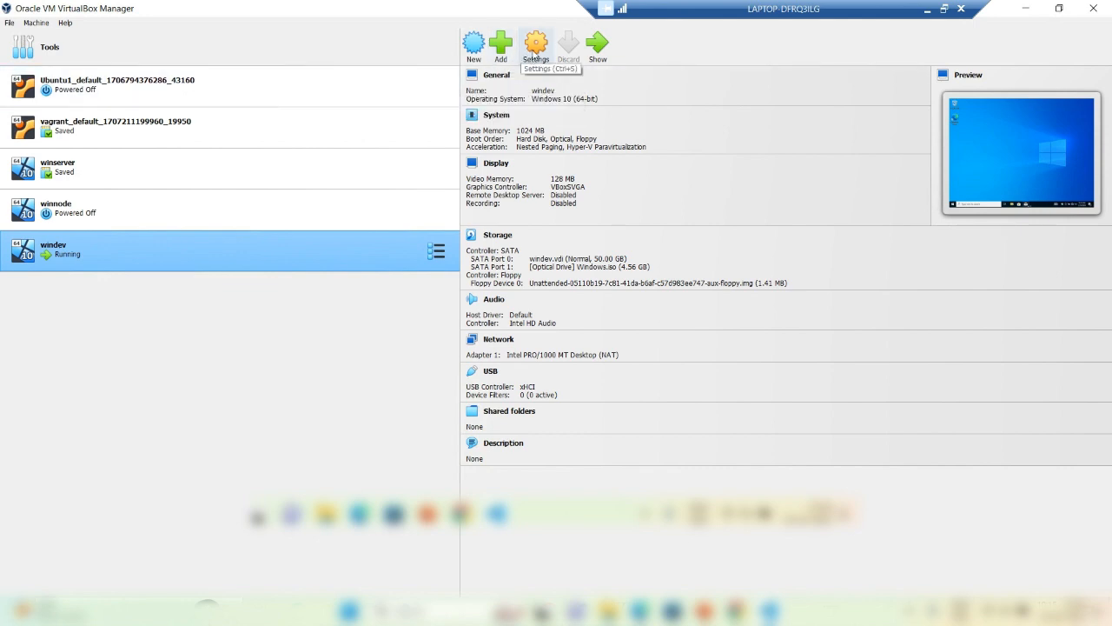
click(537, 48)
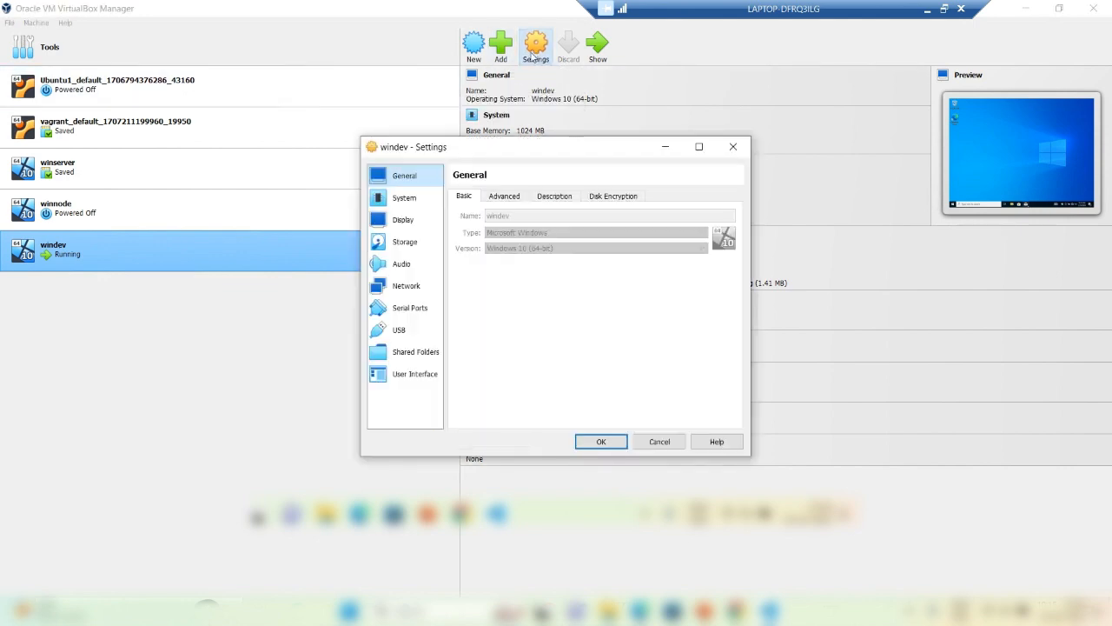
click(413, 286)
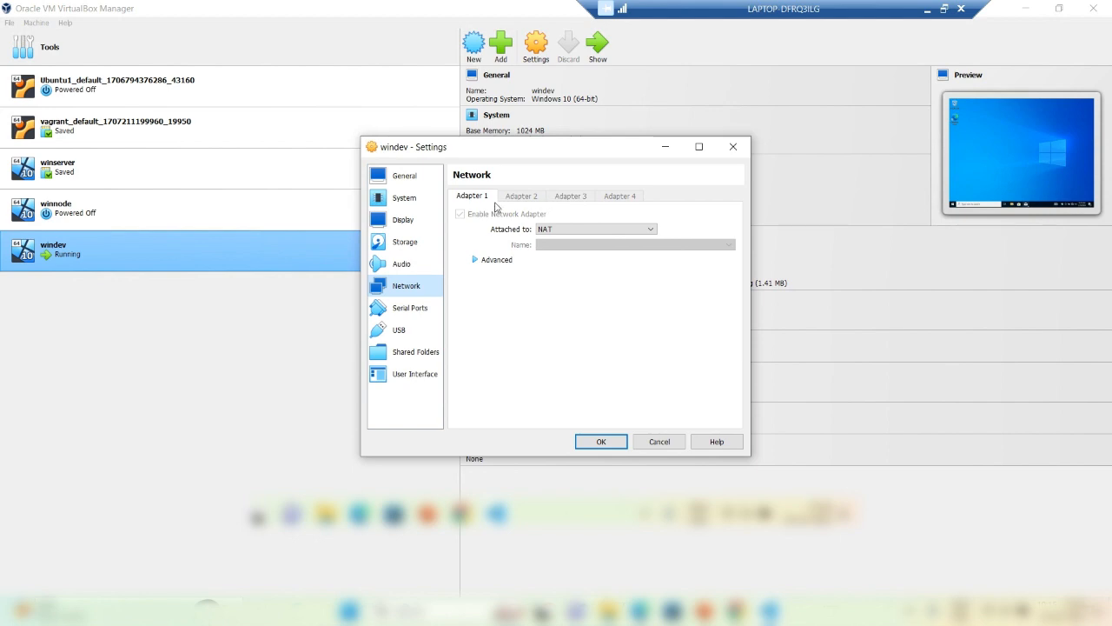
click(555, 230)
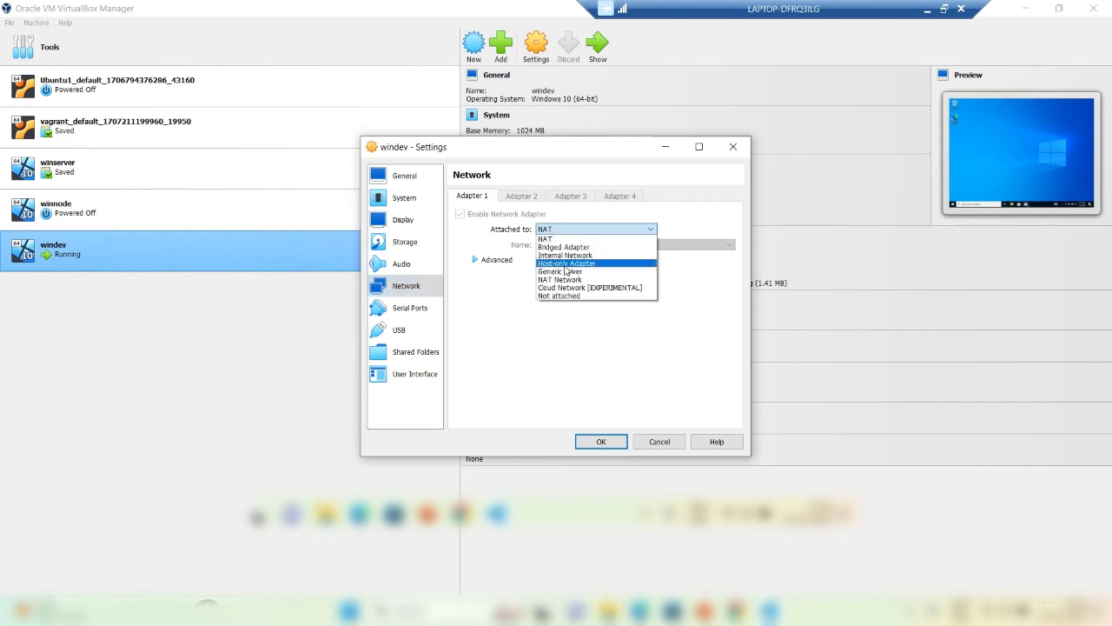
click(565, 266)
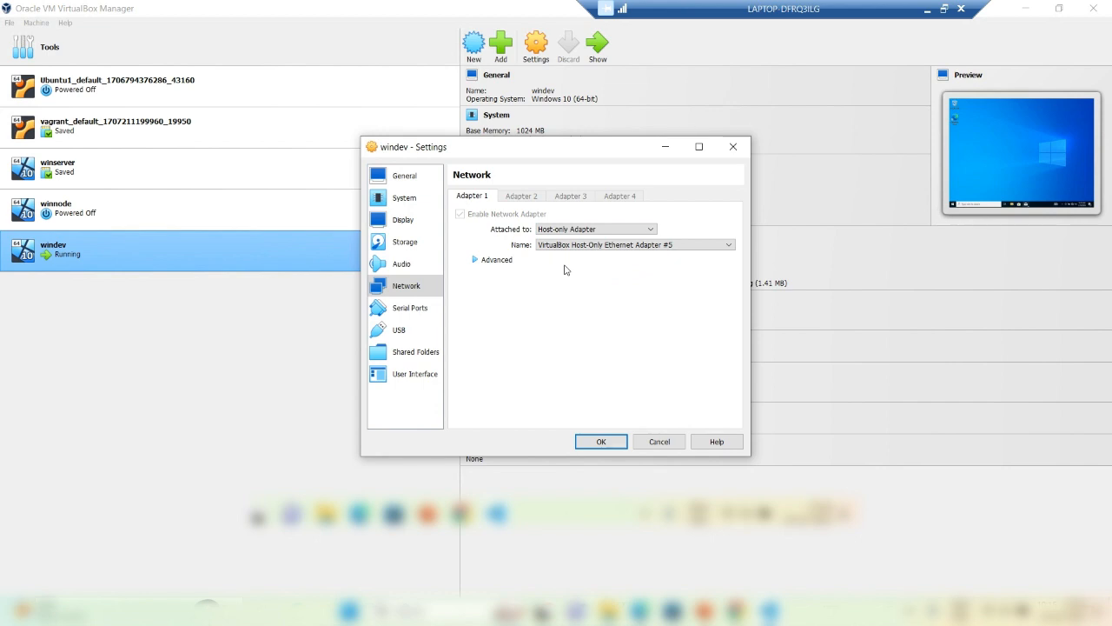
click(602, 442)
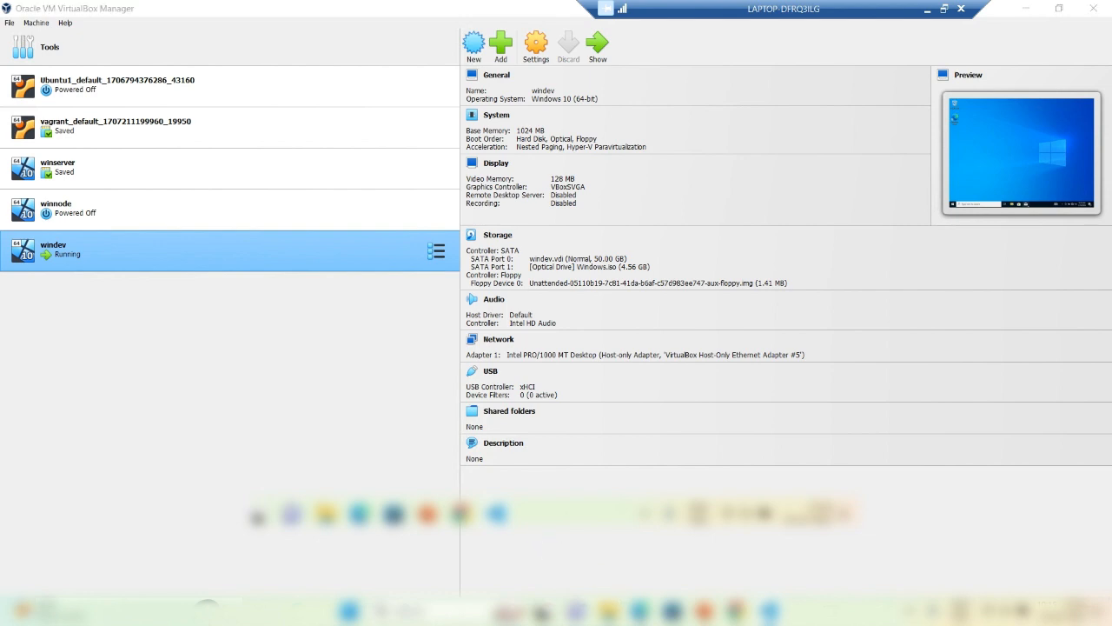
Step: Return to the windev guest, recheck its IP address with ipconfig in a new command prompt, and close the prompt
click(770, 611)
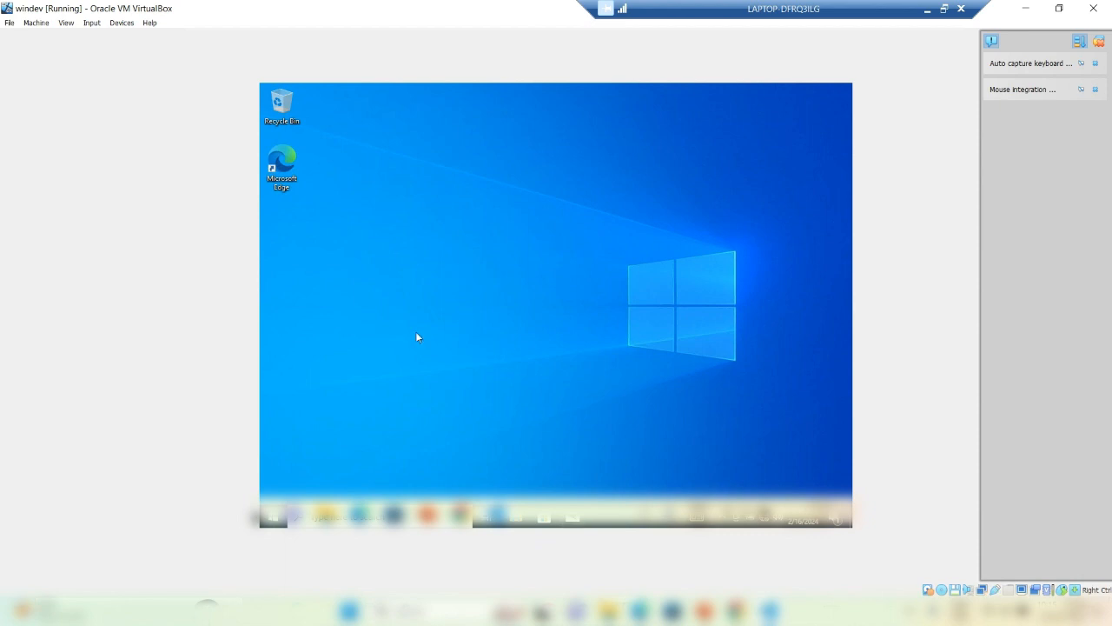
key(super+r)
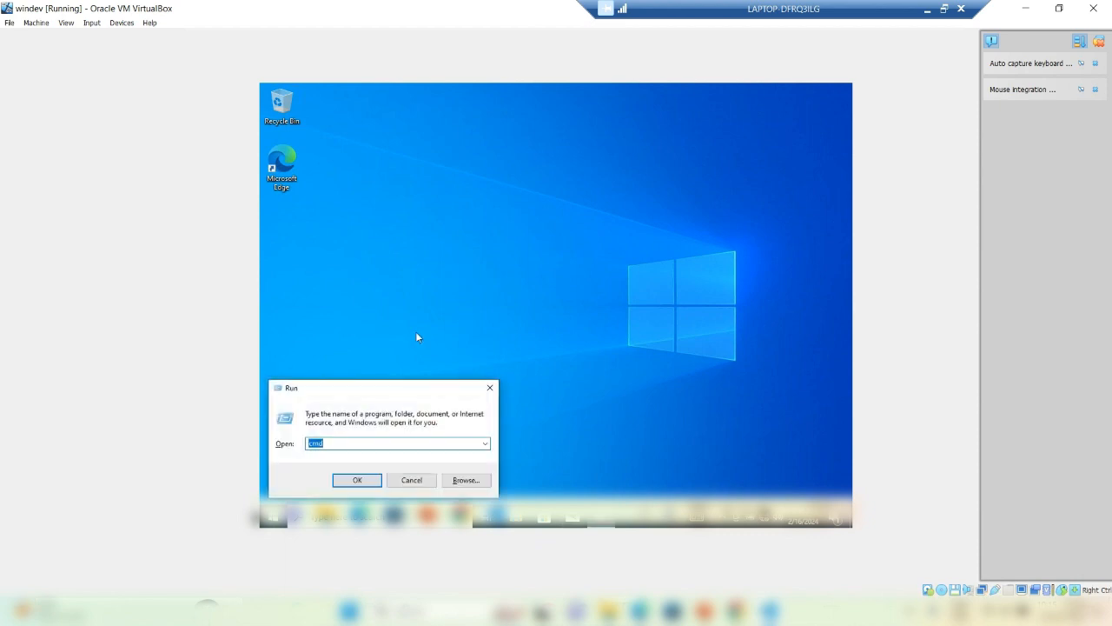
key(Return)
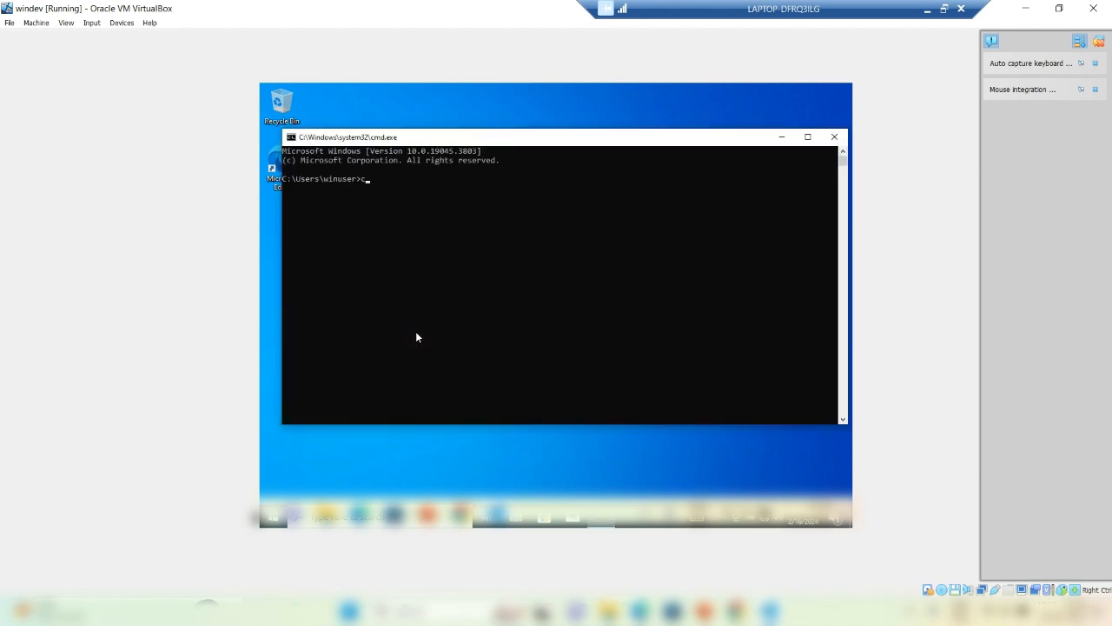
text(ipconfig)
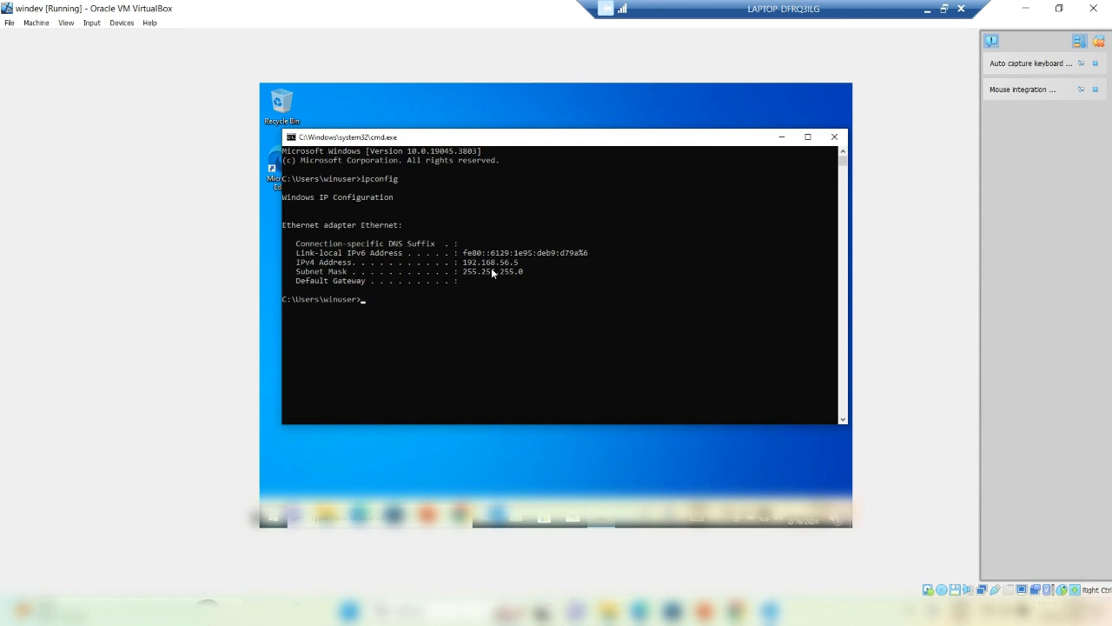
key(alt+F4)
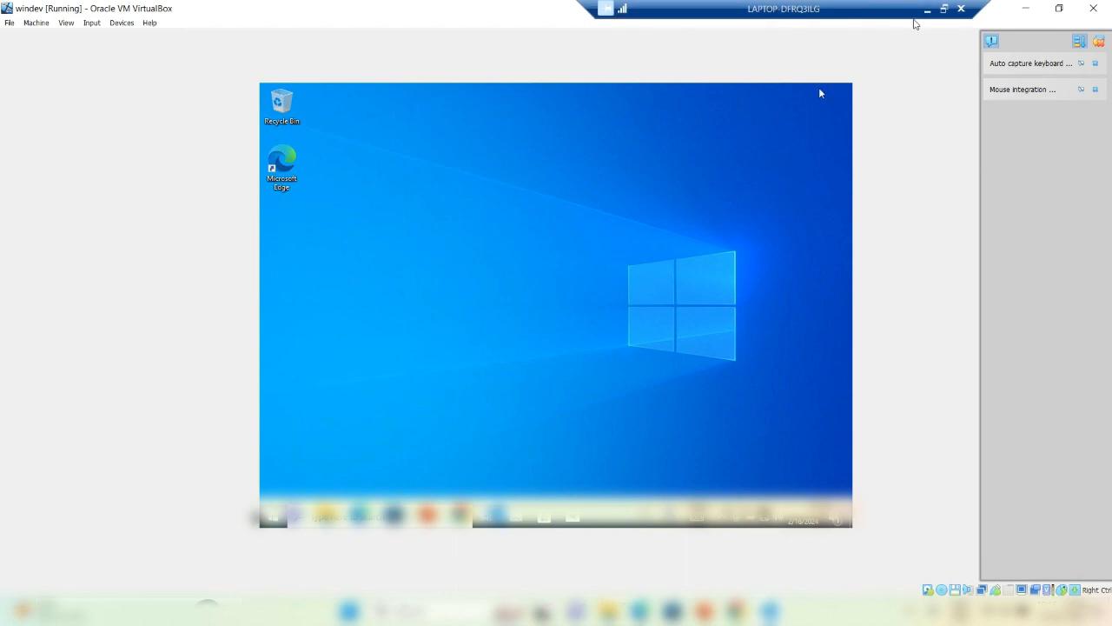
click(929, 11)
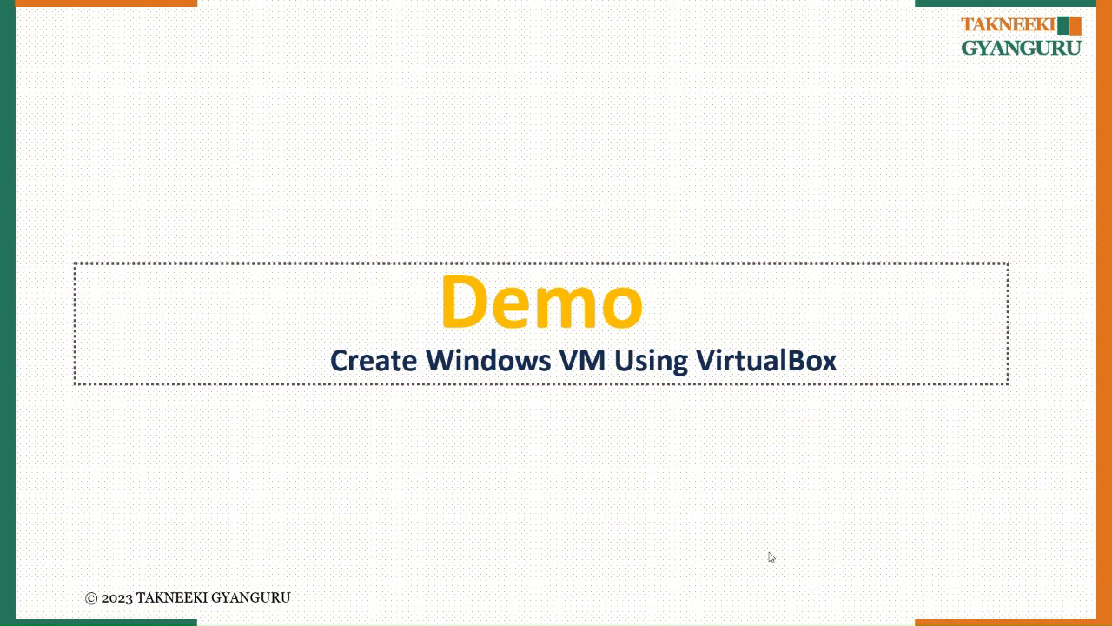
click(768, 552)
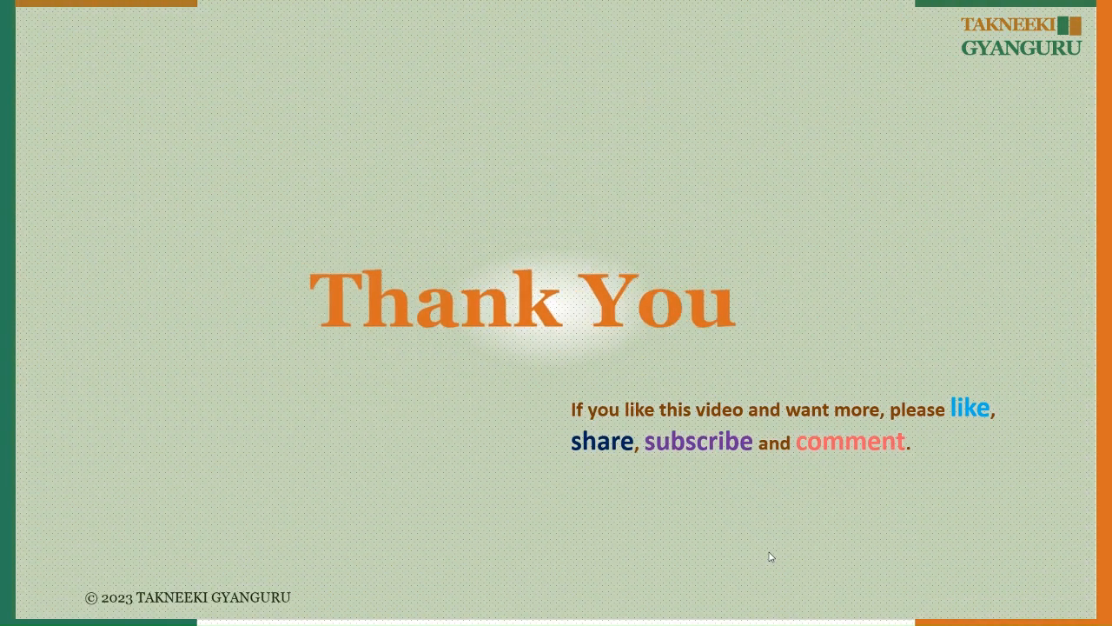